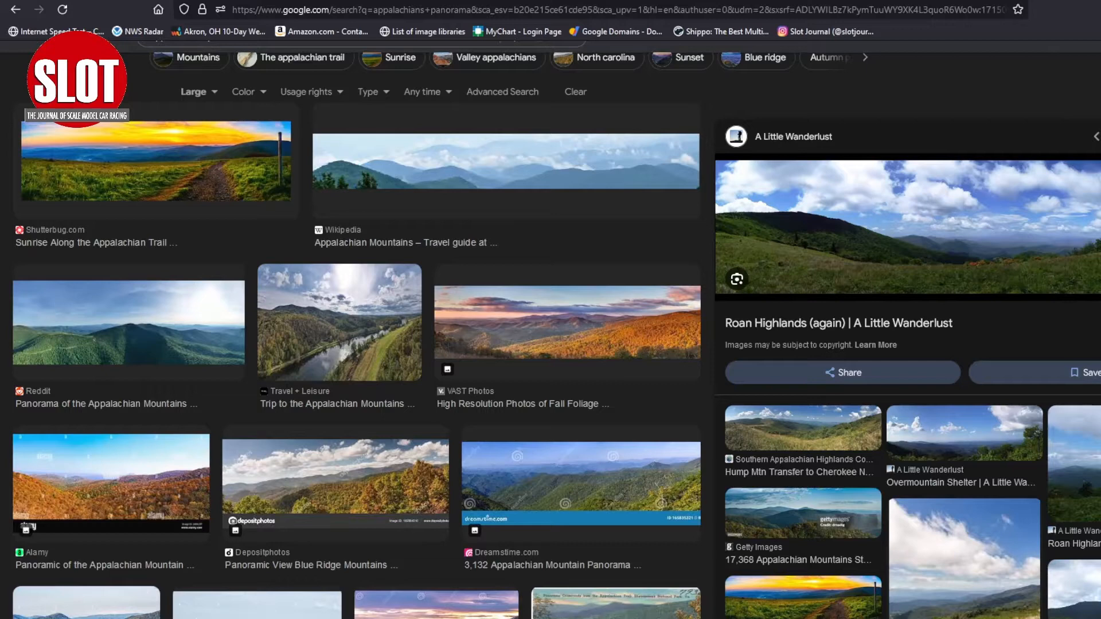
Browse the large image results for "appalachians panorama" to find a wide mountain landscape suitable as a backdrop
scroll(355, 356, "up", 2)
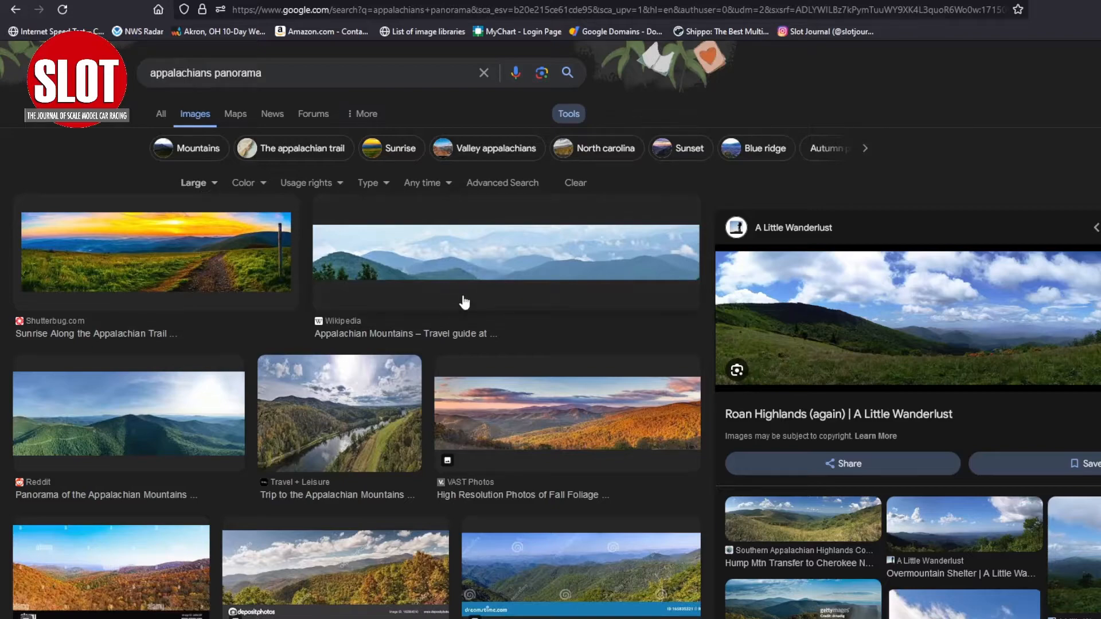
scroll(432, 279, "down", 3)
scroll(426, 280, "down", 2)
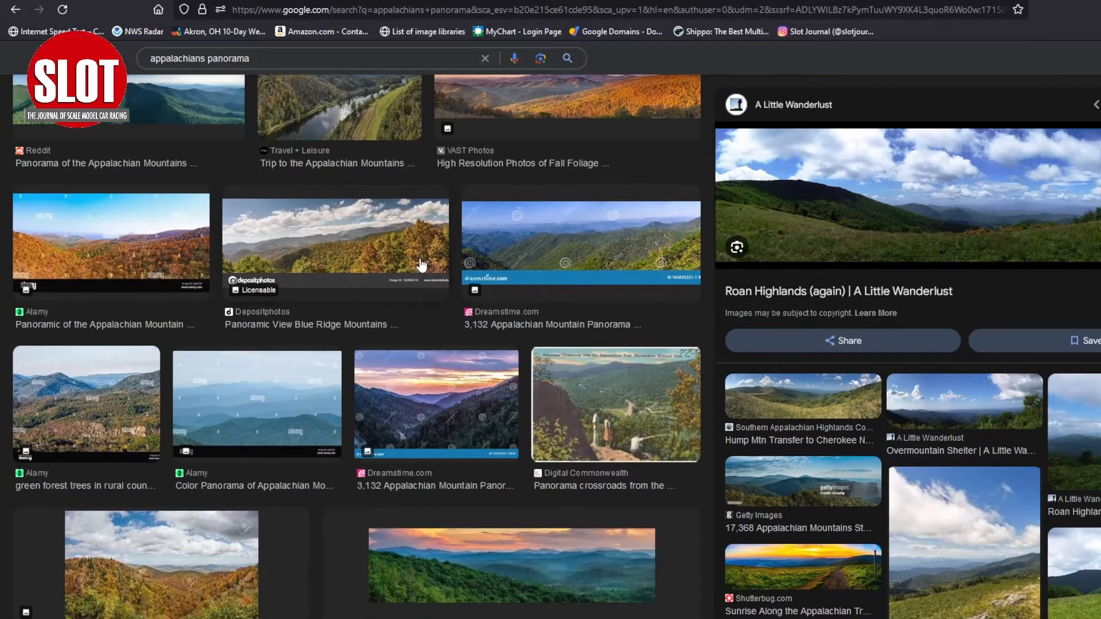
scroll(422, 265, "up", 1)
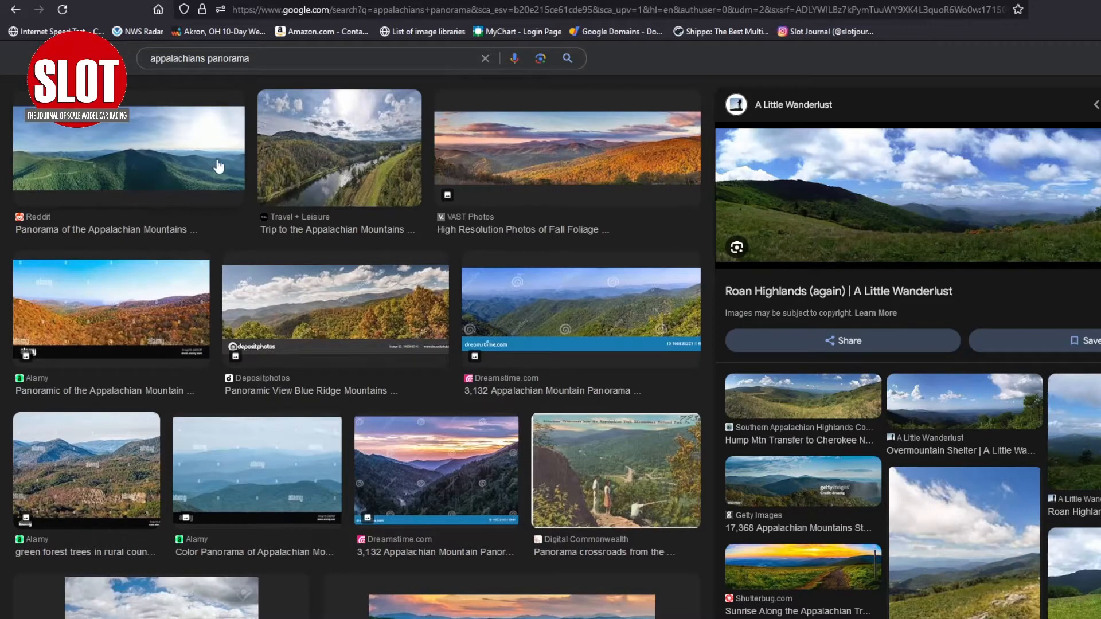
scroll(202, 197, "down", 2)
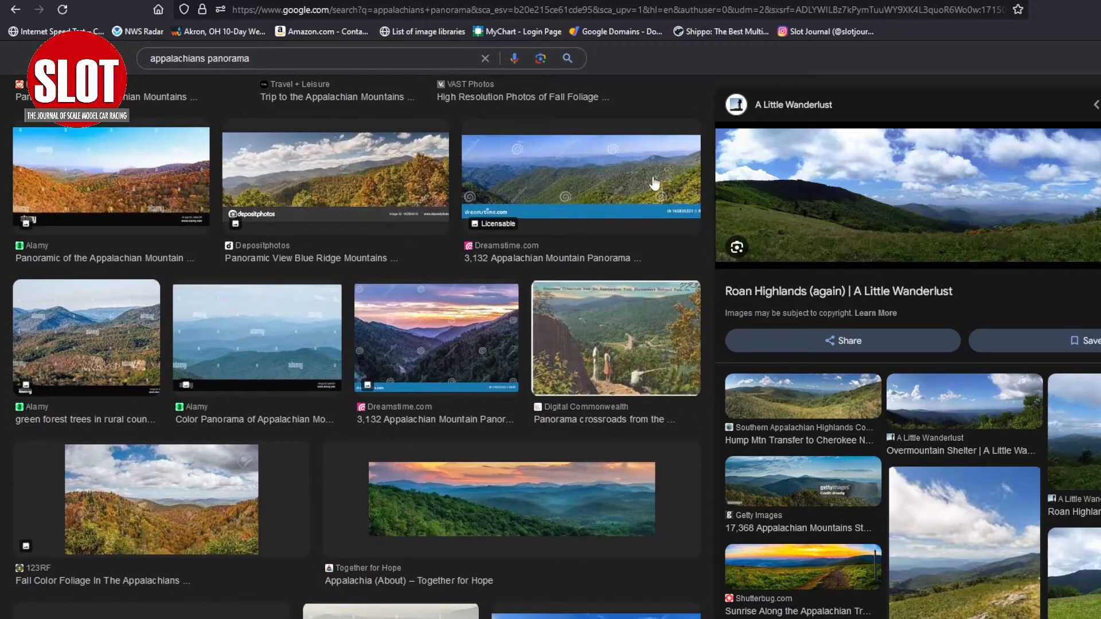
scroll(572, 245, "down", 1)
scroll(571, 245, "down", 8)
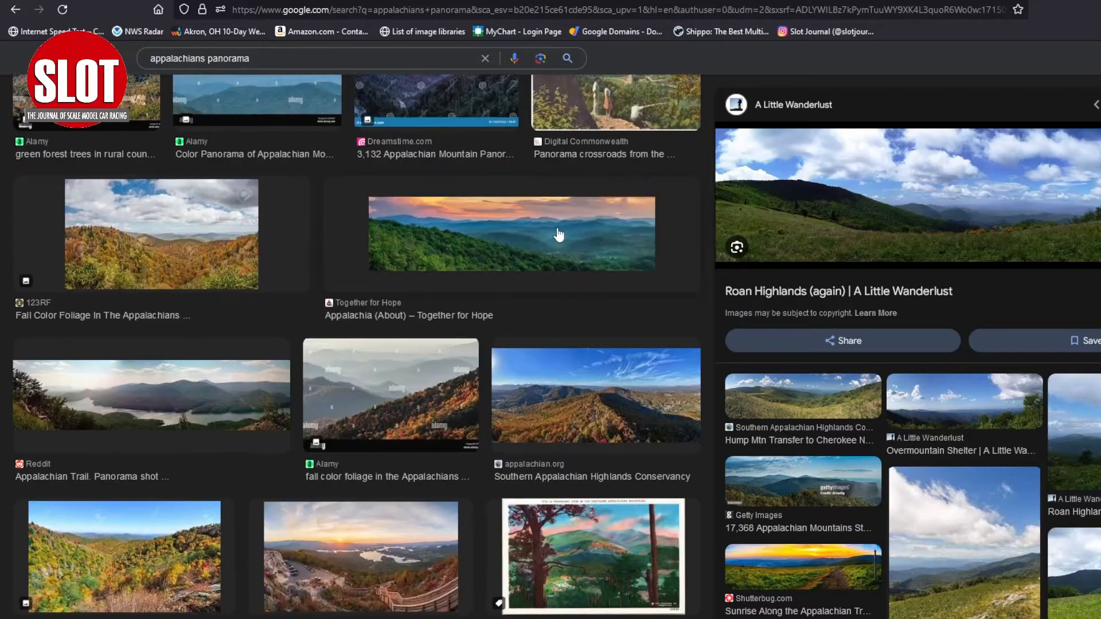
scroll(531, 223, "down", 8)
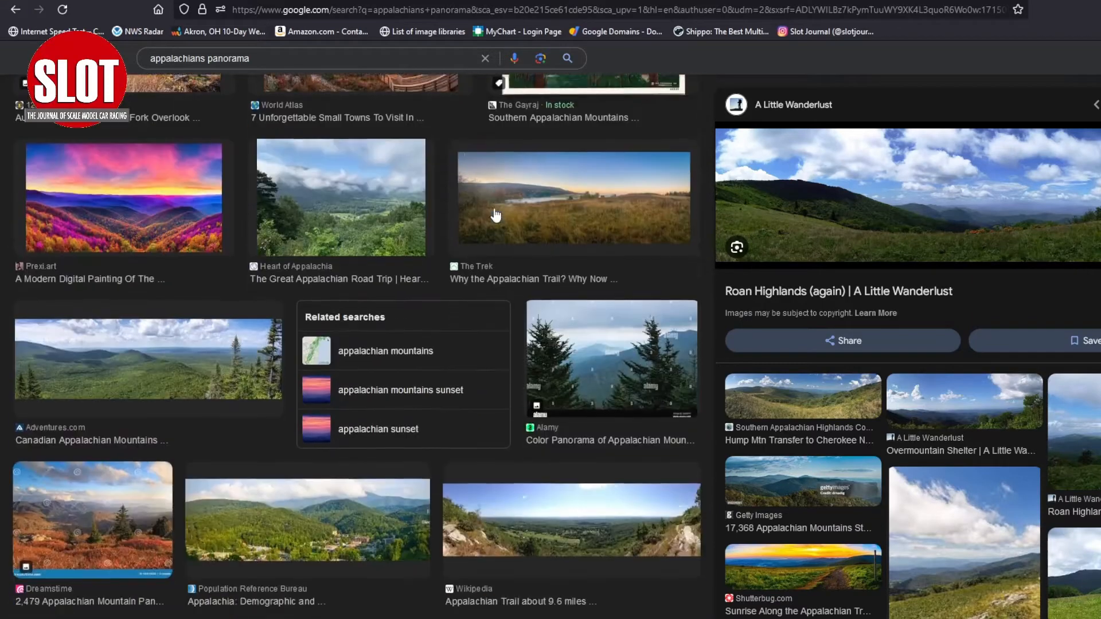
scroll(491, 213, "down", 10)
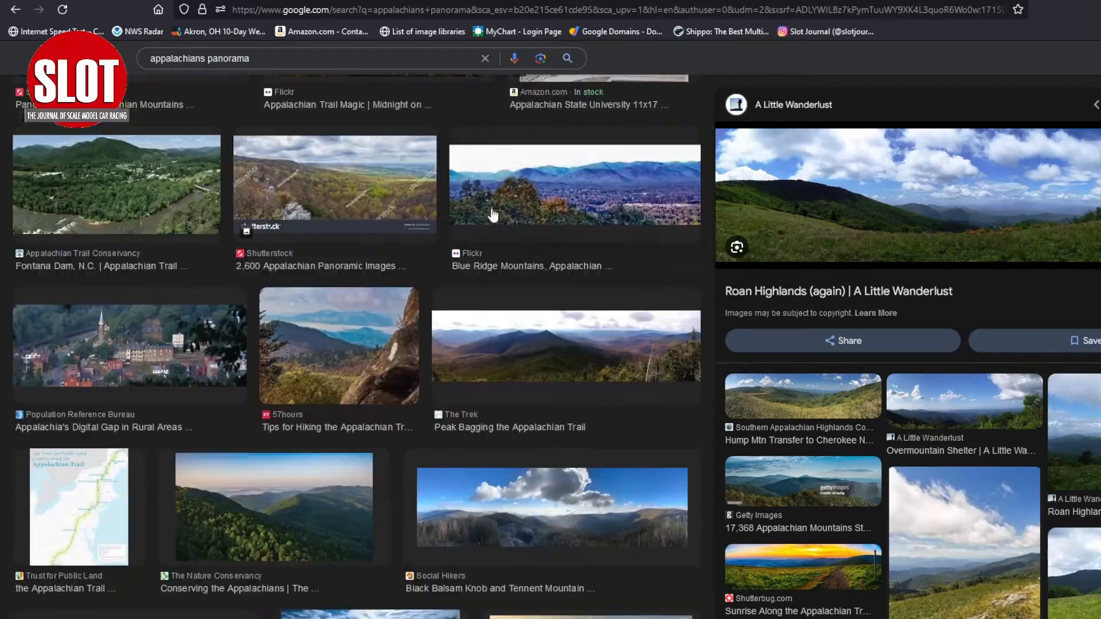
scroll(480, 215, "down", 4)
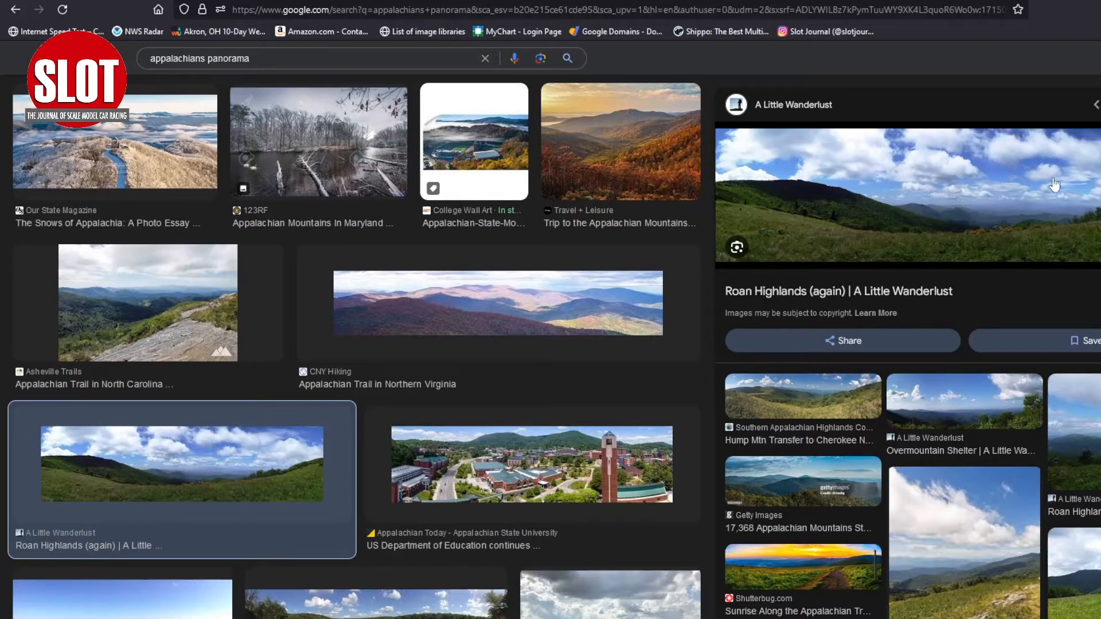
Open the Roan Highlands panorama from A Little Wanderlust as a full-size image in its own tab
right_click(988, 198)
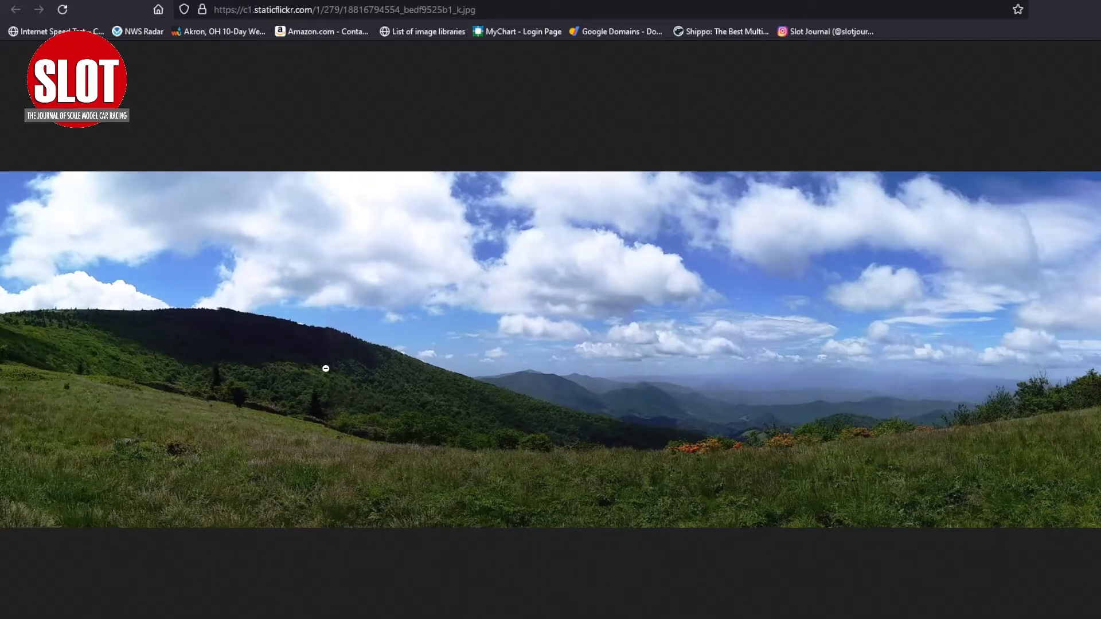
key("ctrl+shift+Tab")
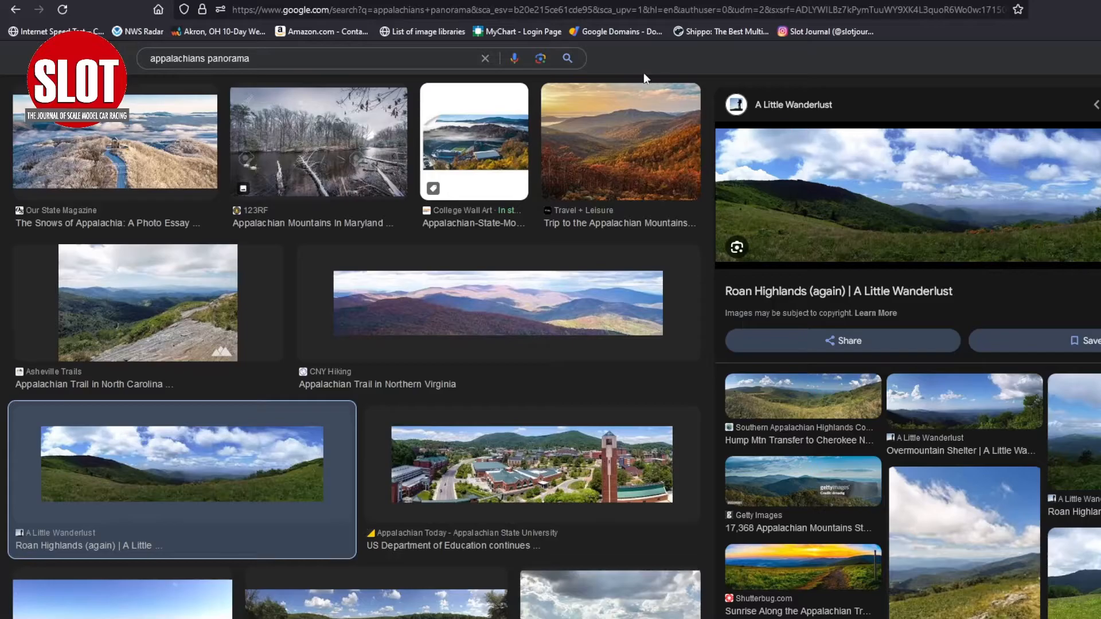
key("ctrl+Tab")
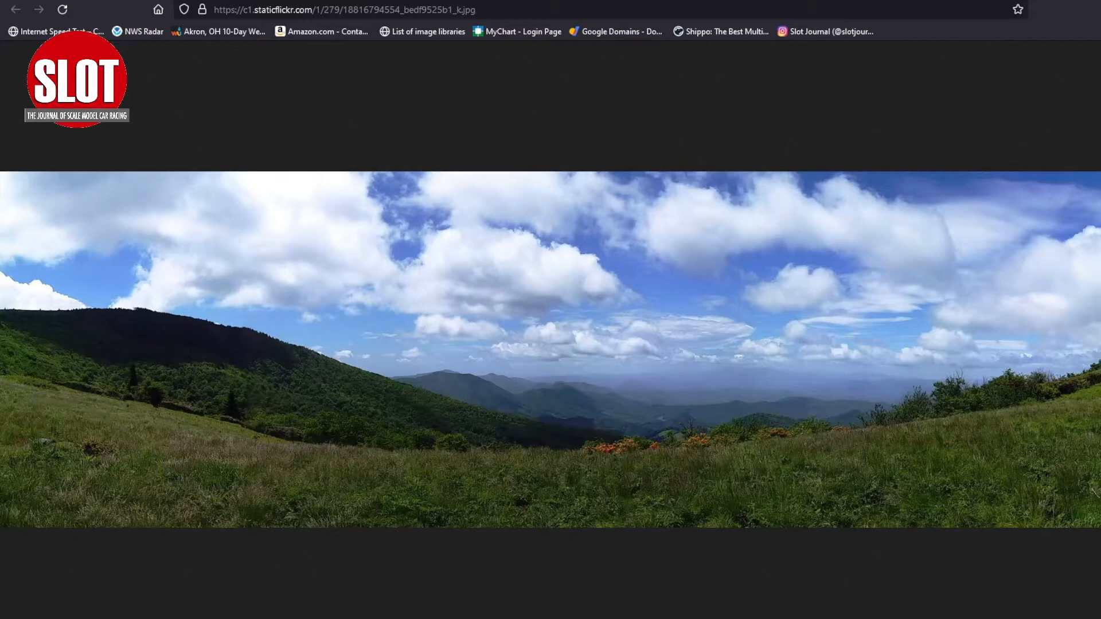
Switch to QuarkXPress and create a new project with a wide page about 96 by 16 inches
key("alt+Tab")
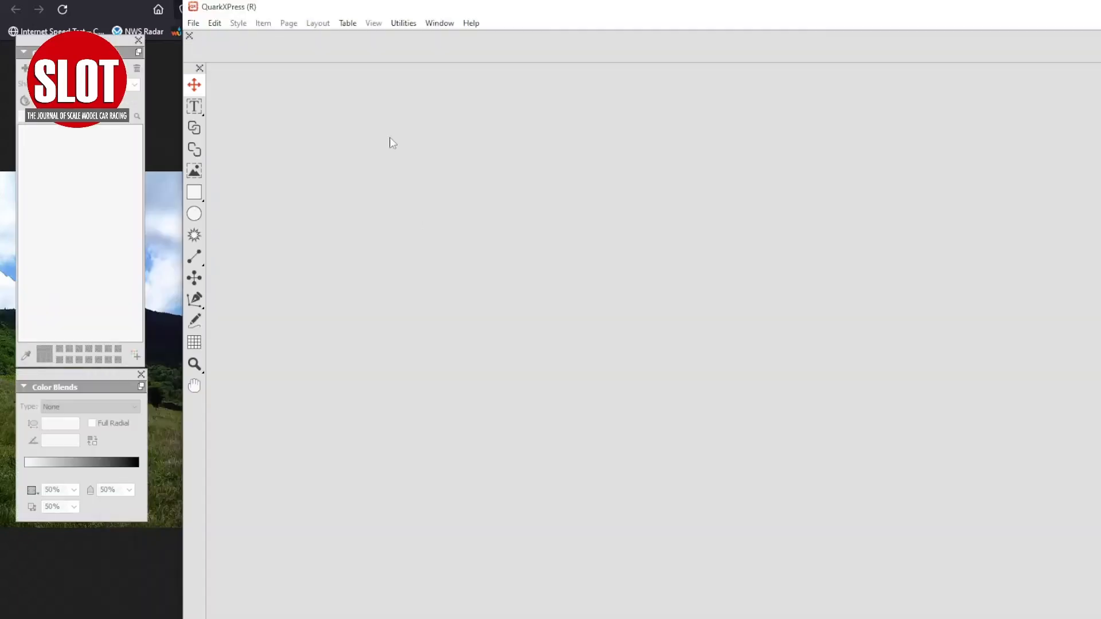
left_click(193, 24)
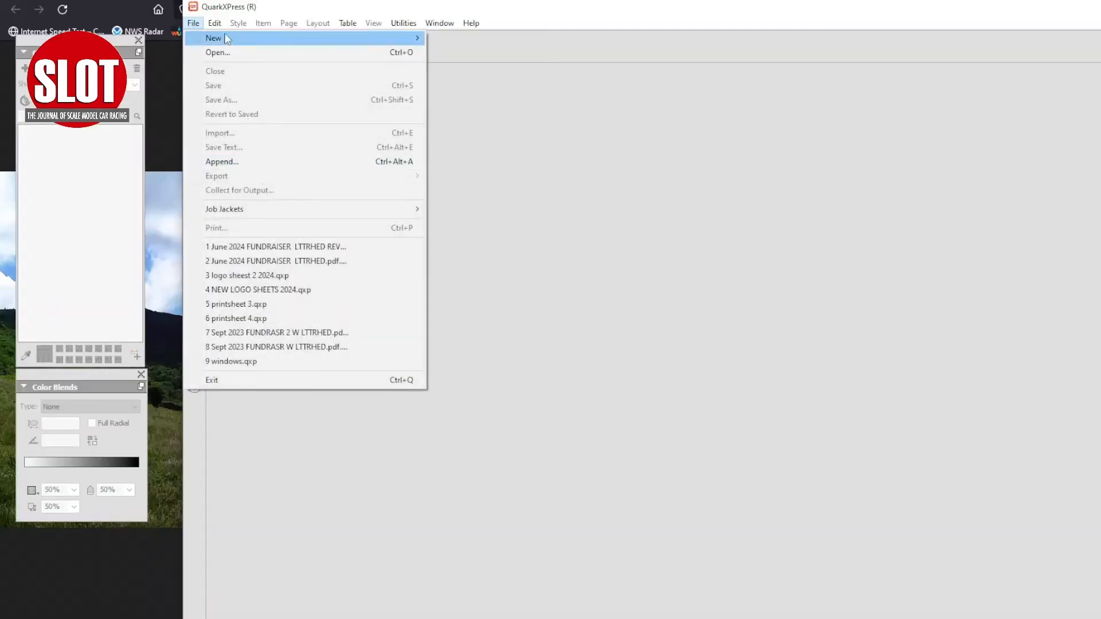
left_click(474, 36)
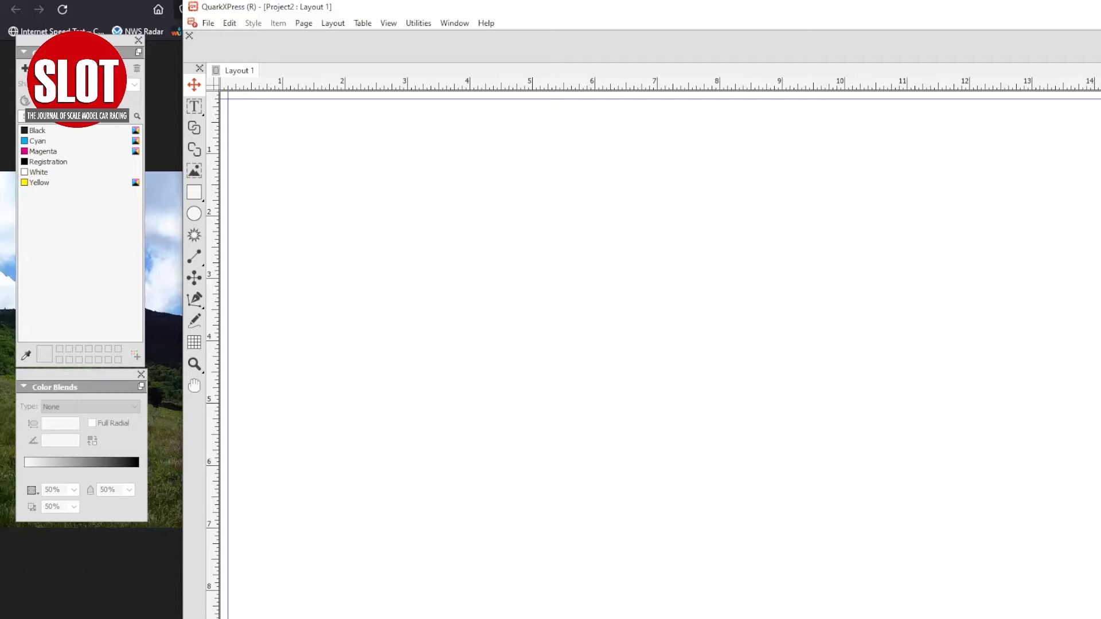
key("Return")
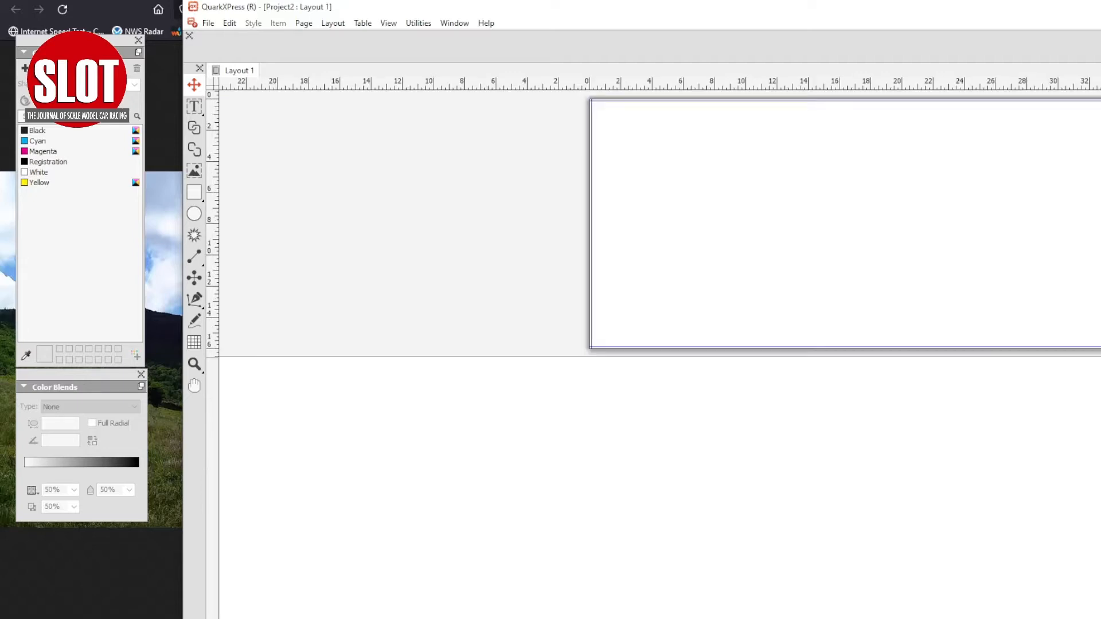
left_click_drag(688, 617, 741, 613)
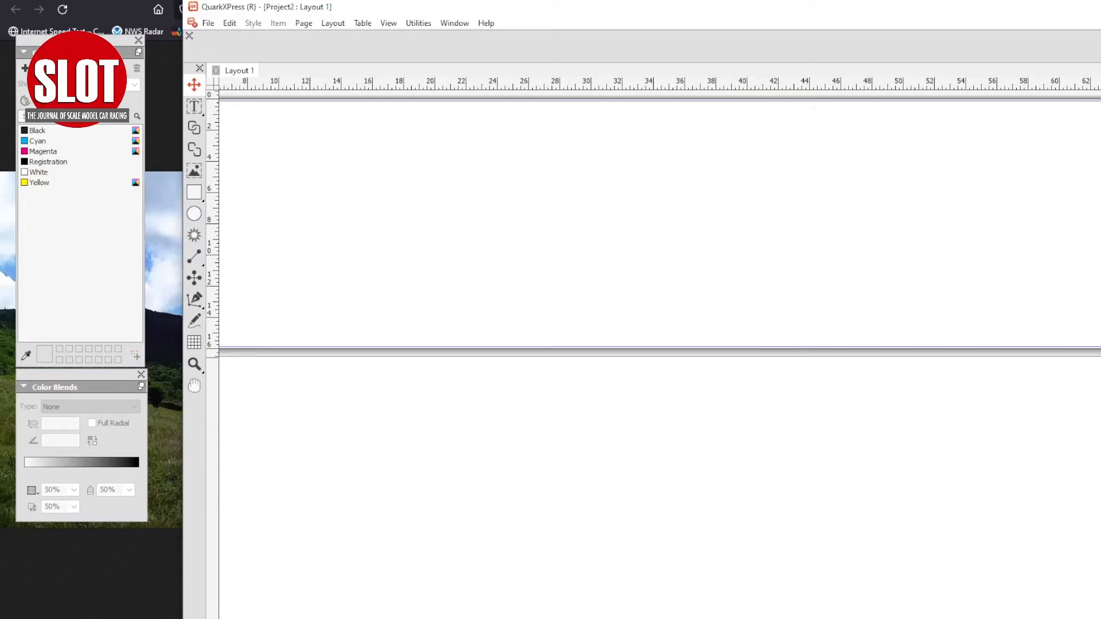
key("Return")
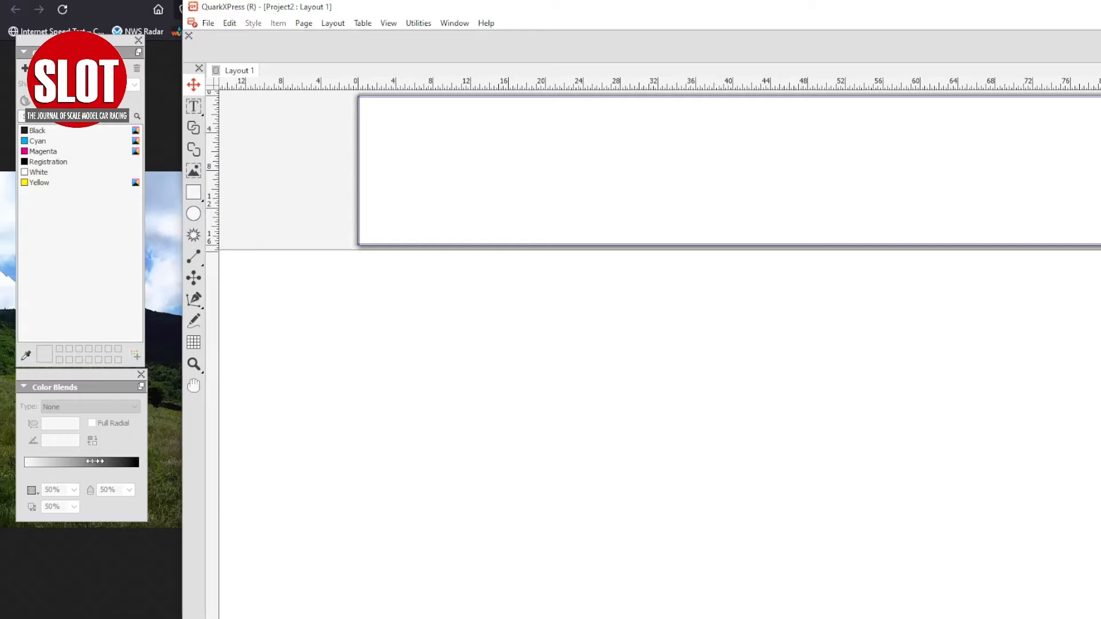
left_click_drag(181, 461, 28, 462)
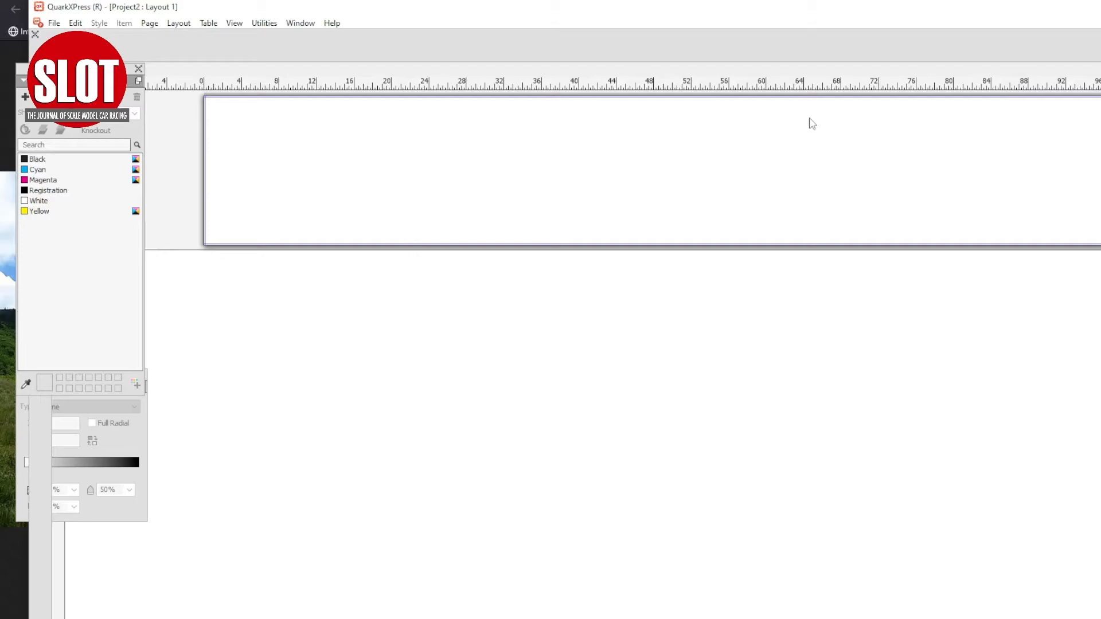
Switch back to the browser and save the full-size panorama image to the Desktop as "hills"
key("alt+Tab")
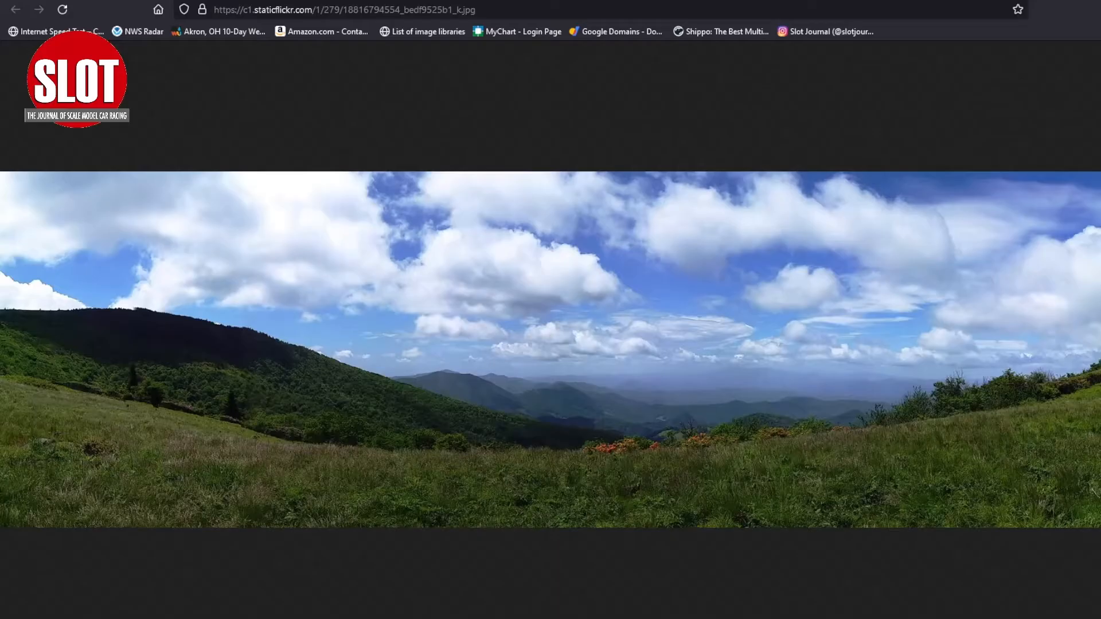
right_click(466, 239)
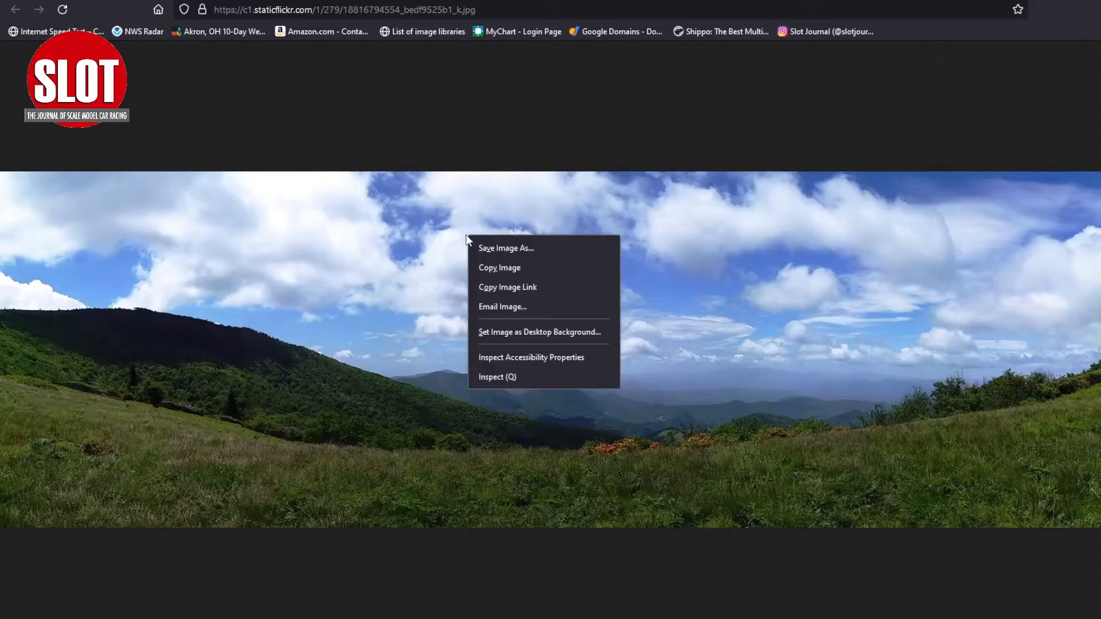
left_click(480, 248)
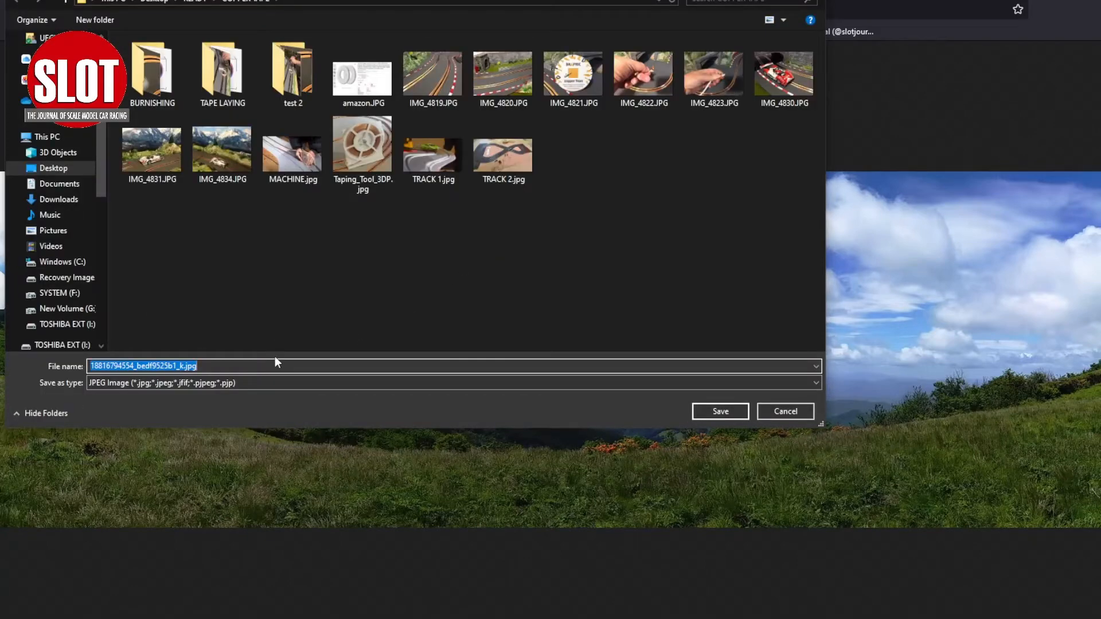
scroll(97, 186, "up", 6)
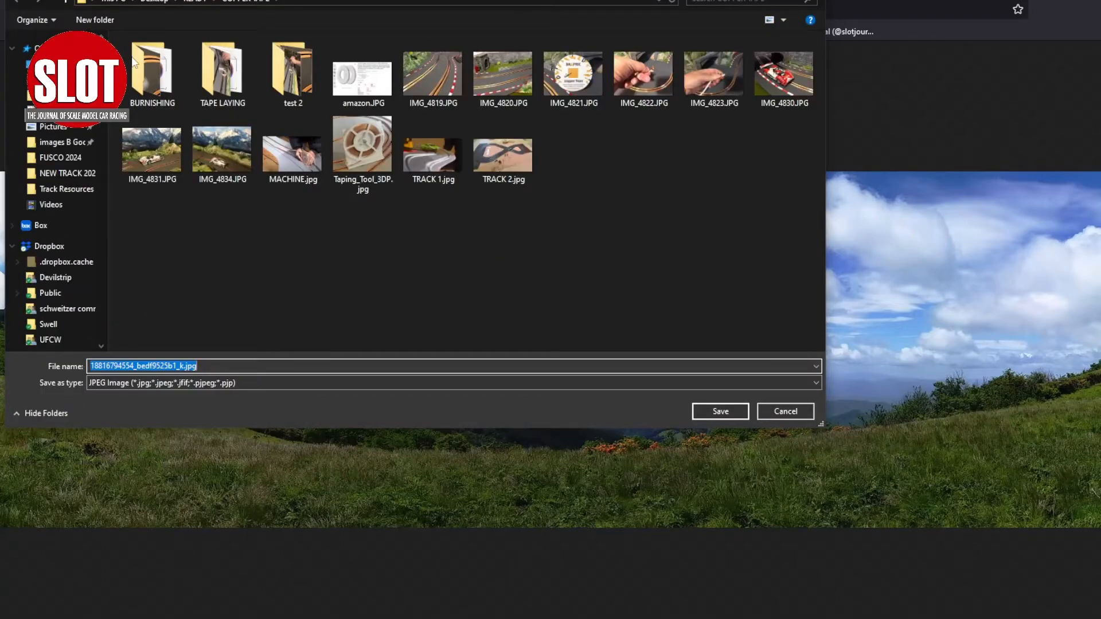
left_click(56, 65)
left_click(212, 367)
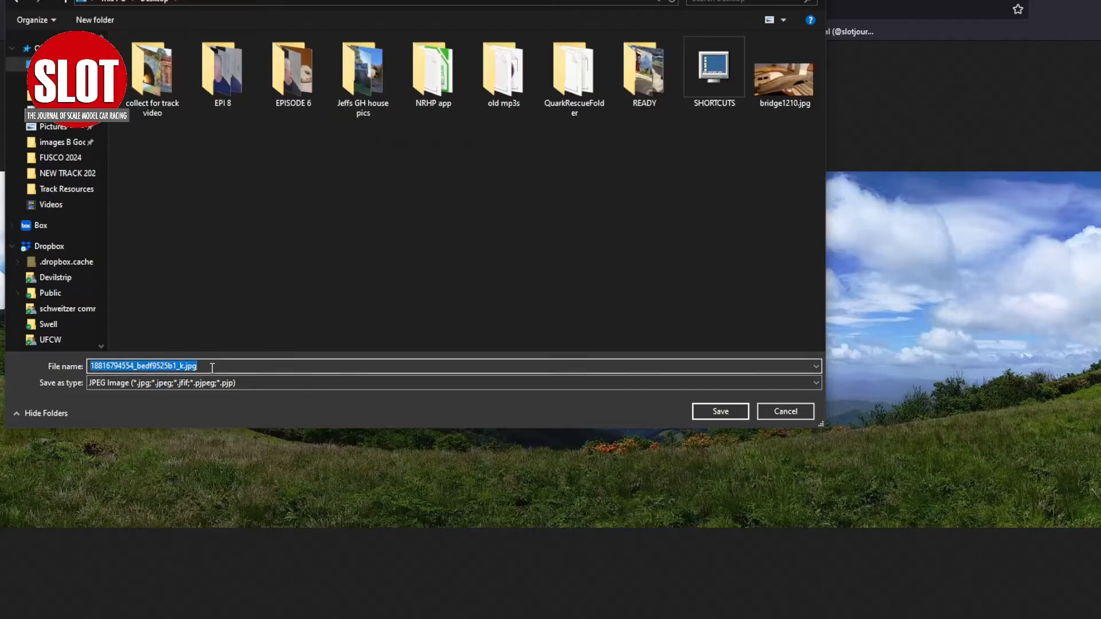
type("hills")
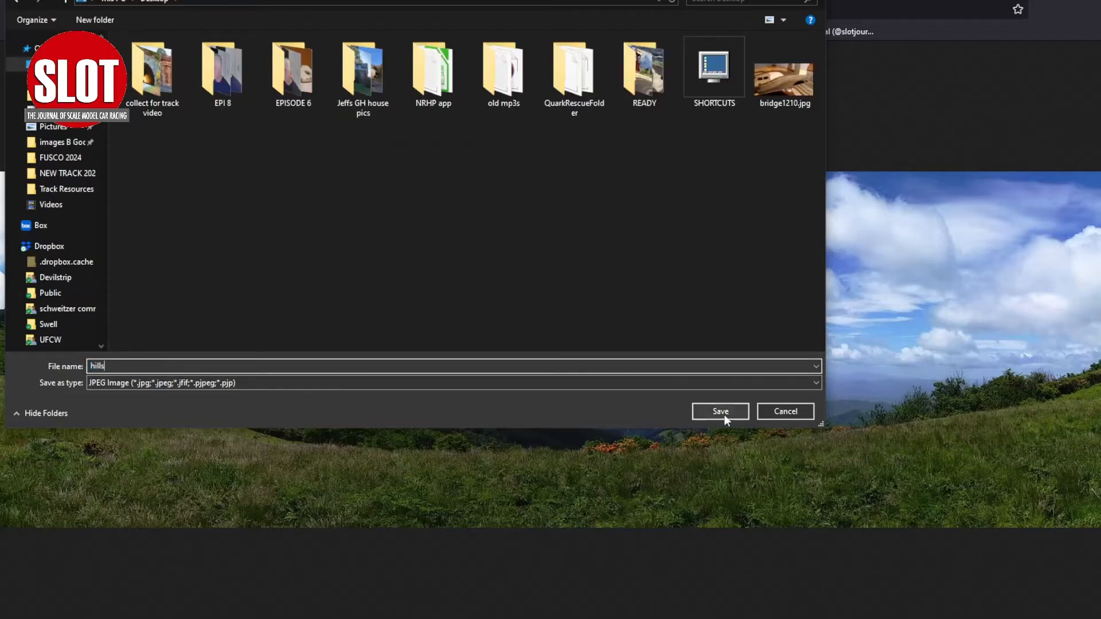
left_click(722, 411)
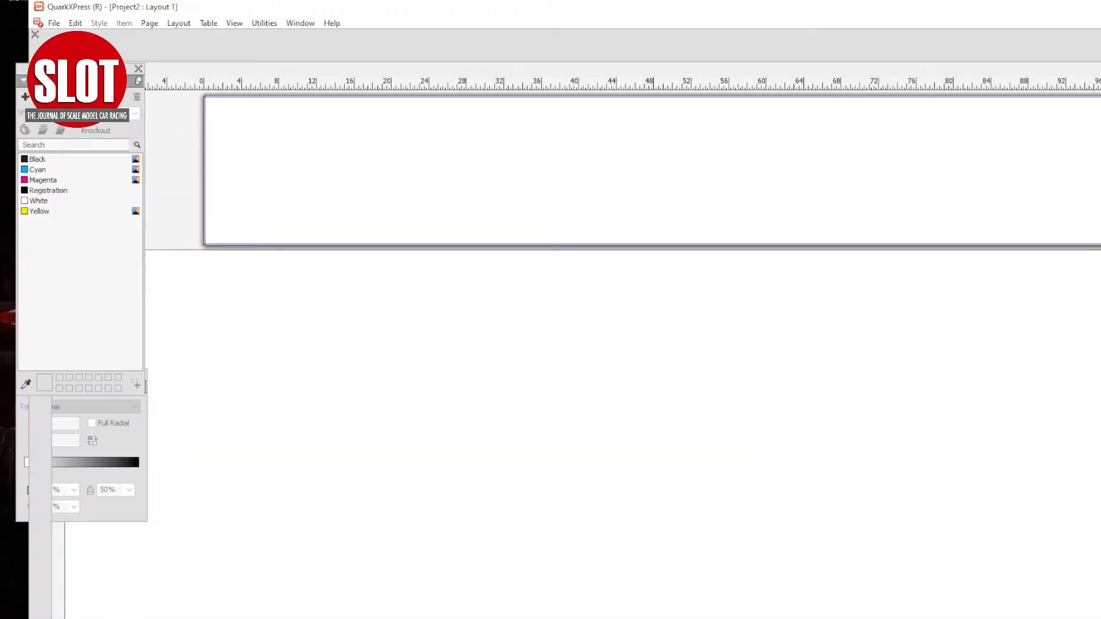
Switch to QuarkXPress and draw a picture box across the page, extending it to about 90.5 by 14.8 inches
left_click_drag(70, 82, 156, 86)
left_click(40, 171)
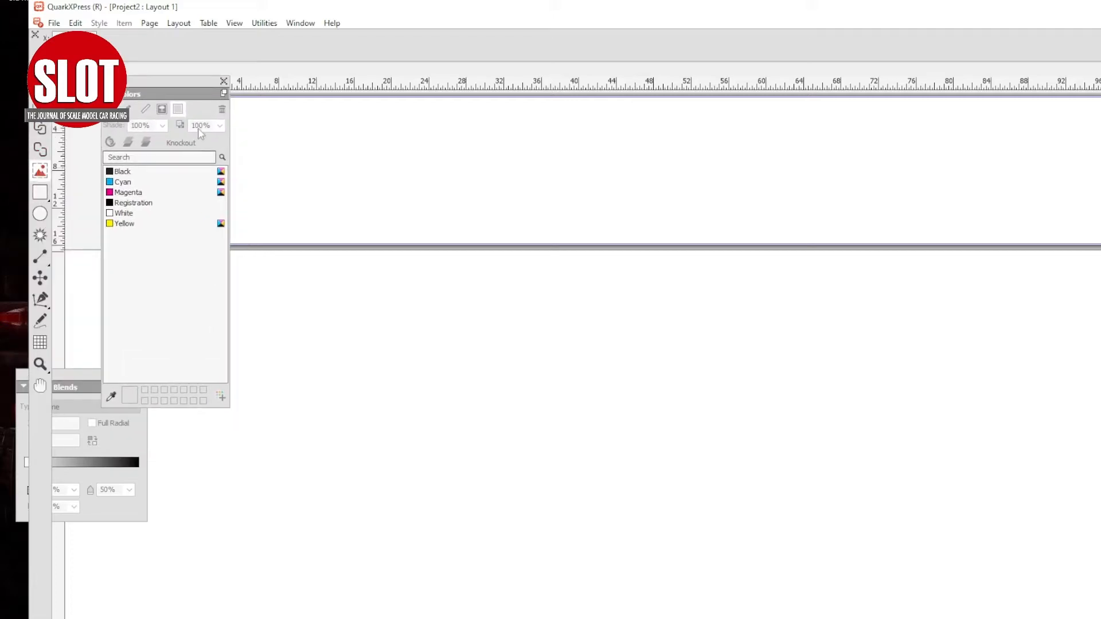
left_click_drag(262, 105, 1058, 236)
scroll(597, 342, "left", 5)
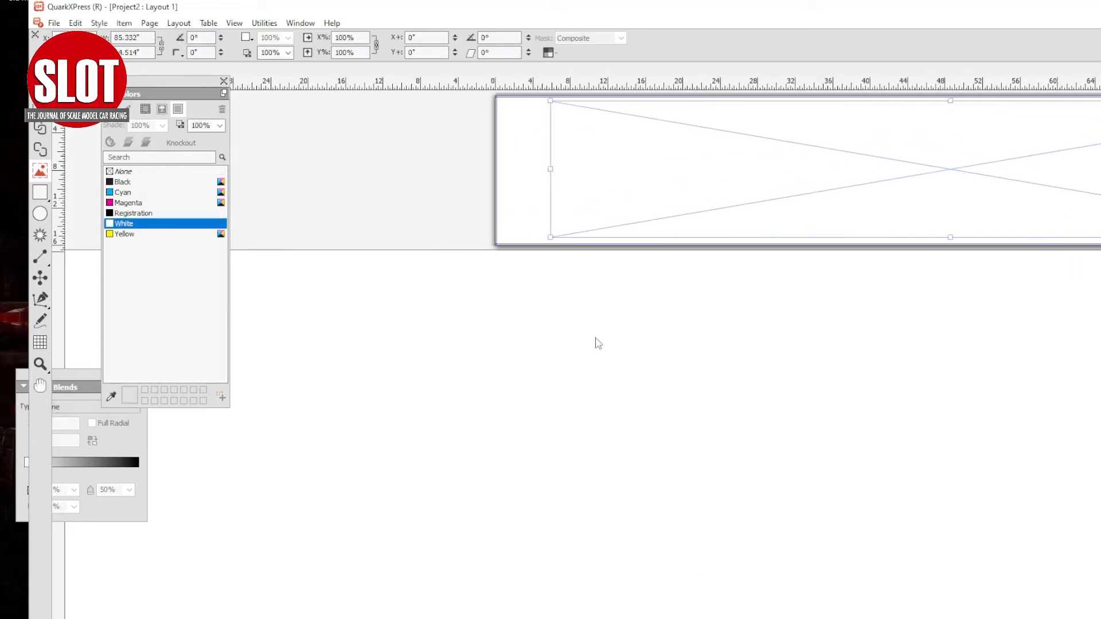
left_click_drag(547, 169, 498, 172)
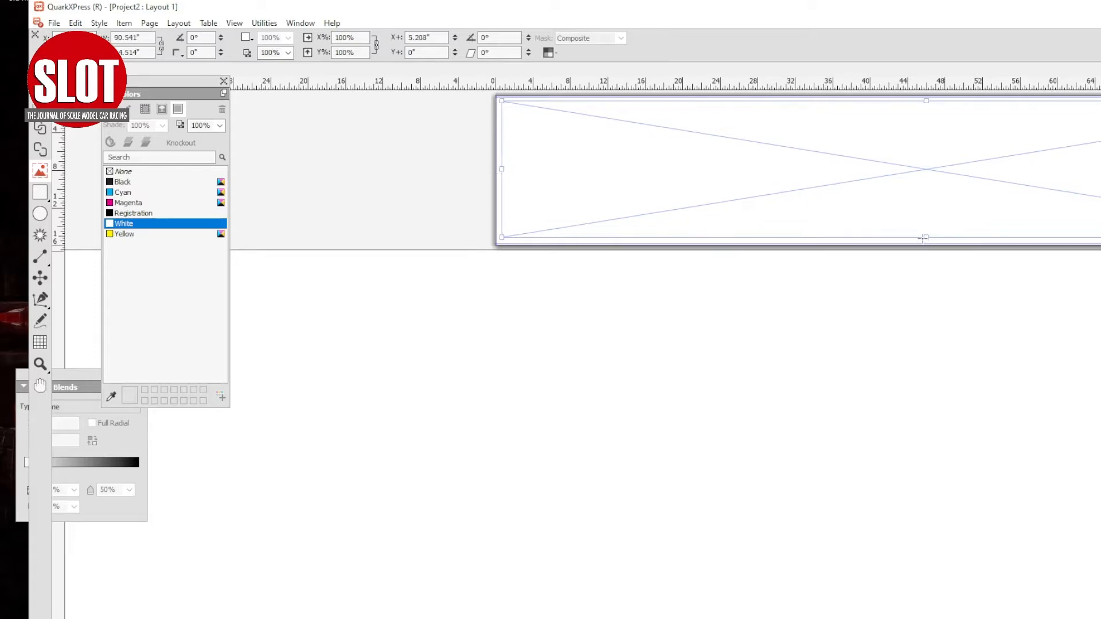
left_click_drag(926, 238, 926, 239)
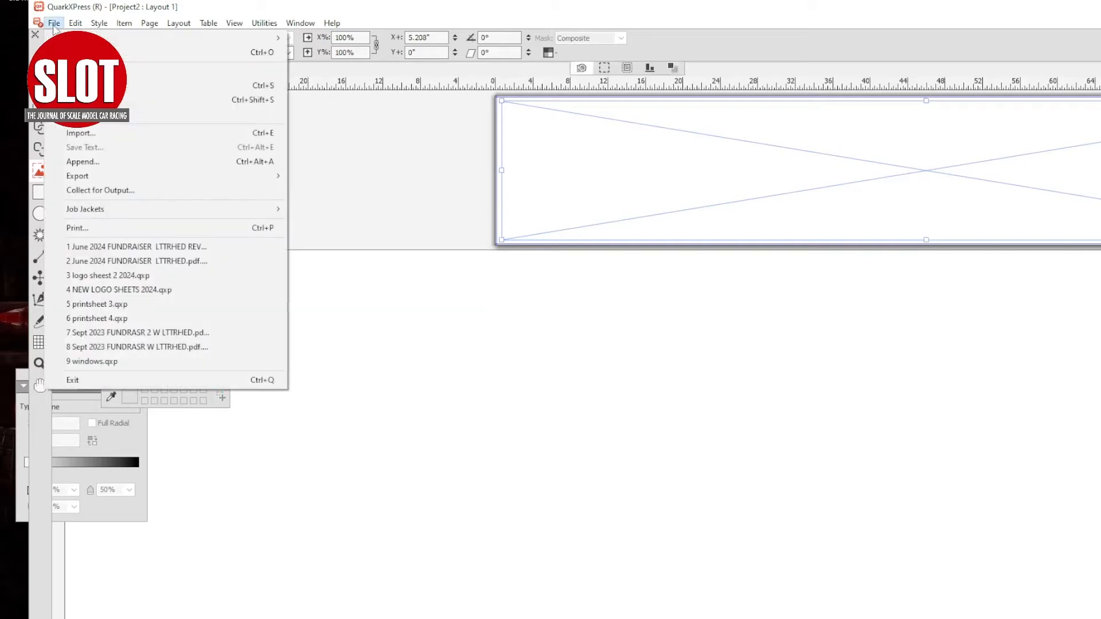
Import the hills picture into the box and enlarge it from the box's left edge to about 191.2% to fill the height
left_click(85, 134)
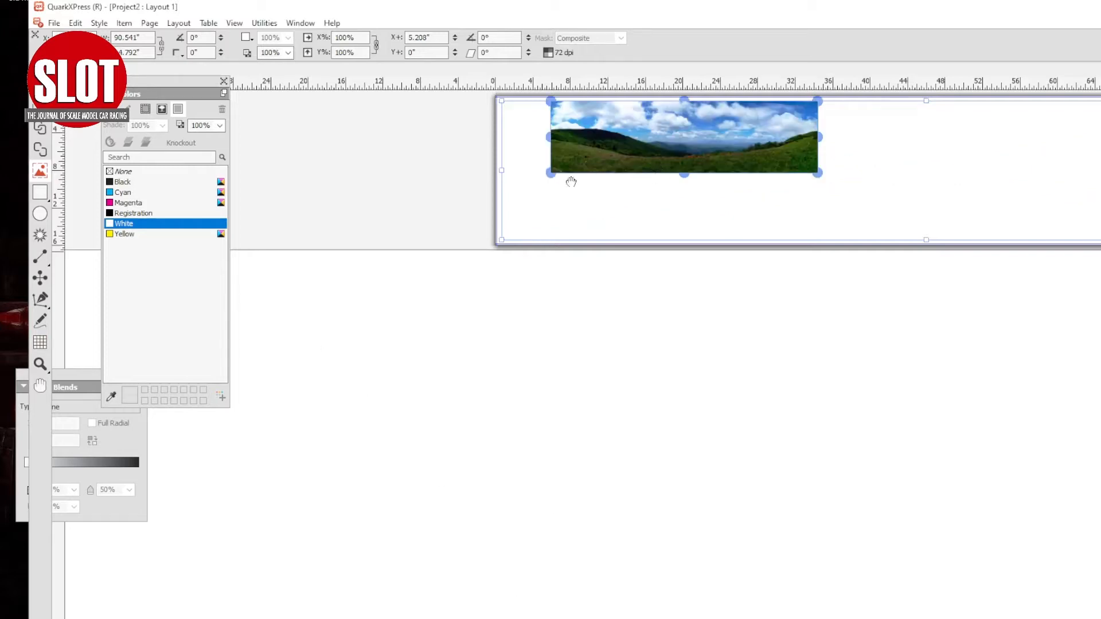
left_click_drag(552, 174, 496, 187)
mouse_move(611, 150)
left_mouse_down()
mouse_move(630, 180)
mouse_move(624, 145)
left_mouse_up()
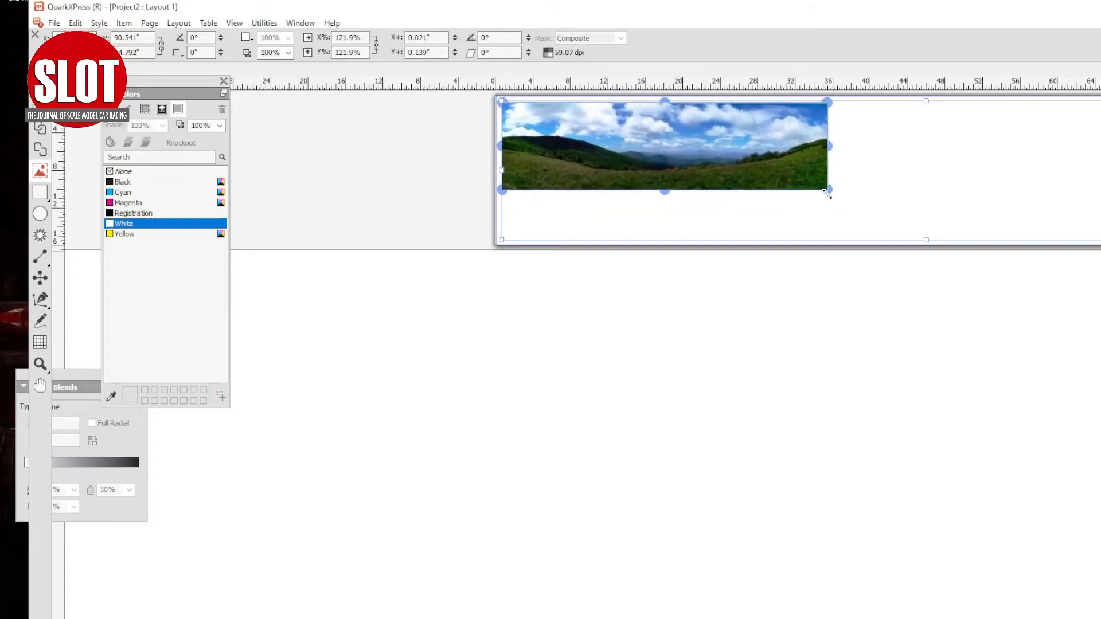
left_click_drag(831, 195, 990, 243)
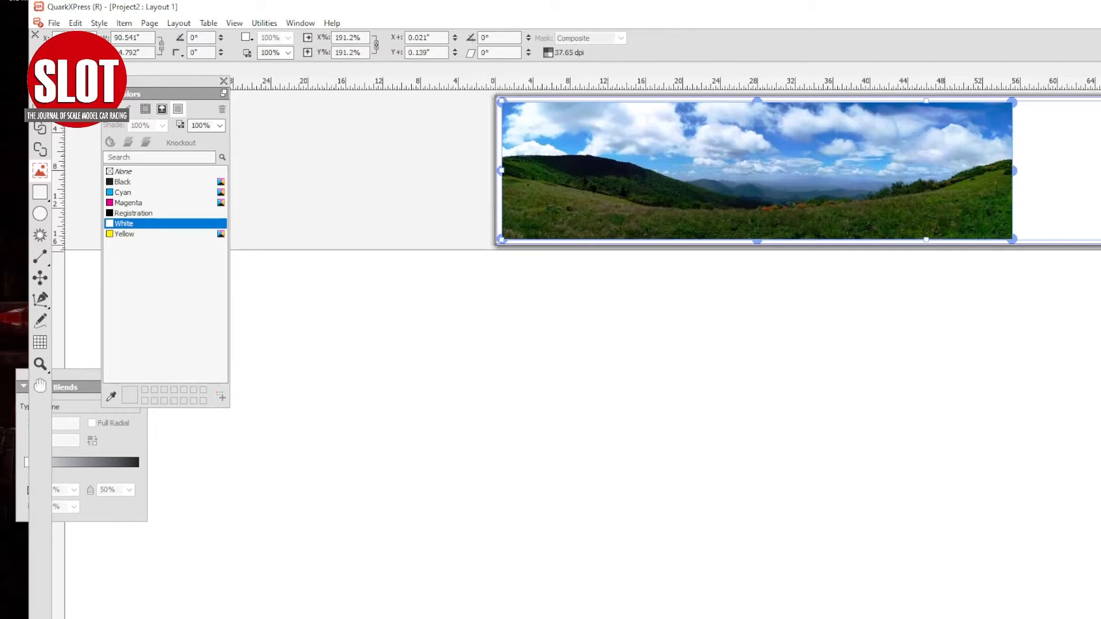
Narrow the picture box to the picture's right edge, about 54.5 inches wide, and copy the box
scroll(573, 172, "right", 5)
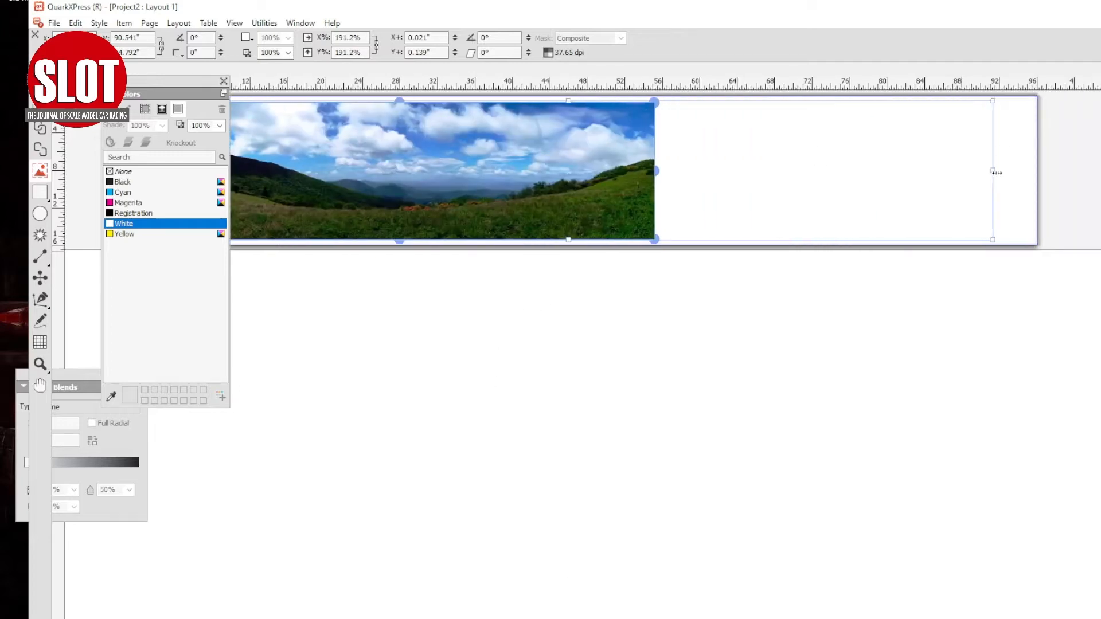
left_click_drag(995, 170, 654, 172)
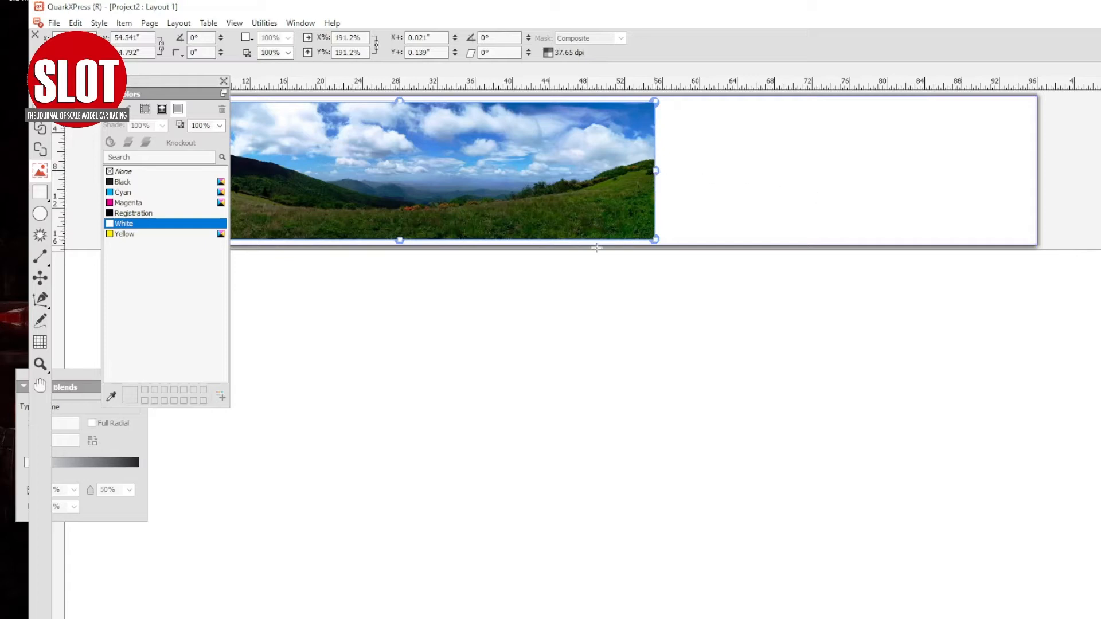
right_click(410, 196)
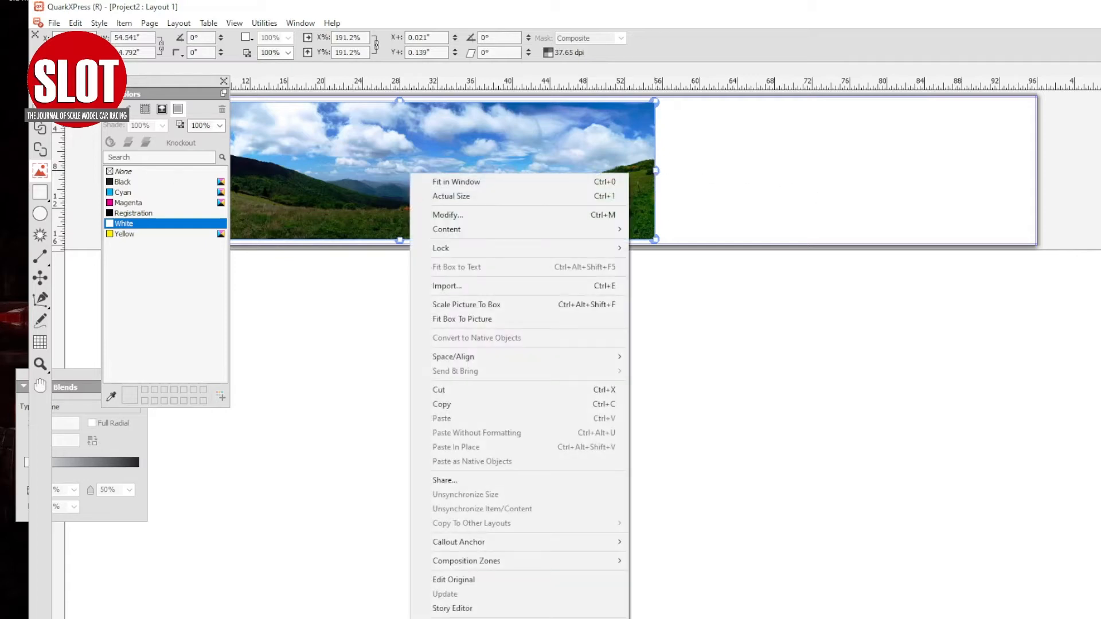
left_click(472, 164)
right_click(472, 164)
left_click(543, 396)
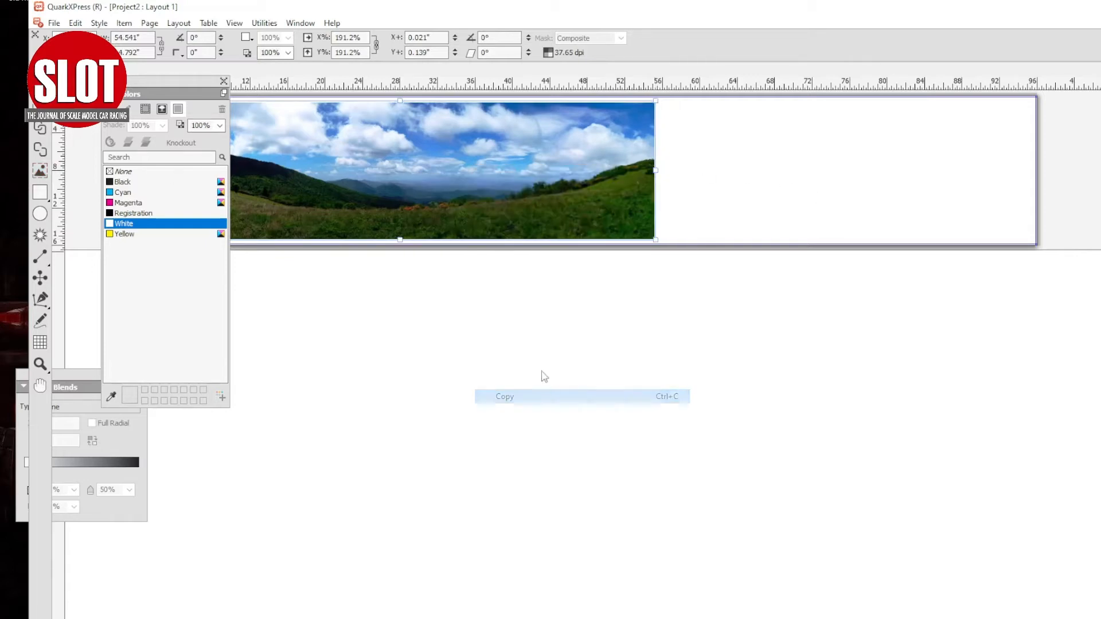
Paste the copied picture box and place it against the right end of the first panorama
right_click(514, 290)
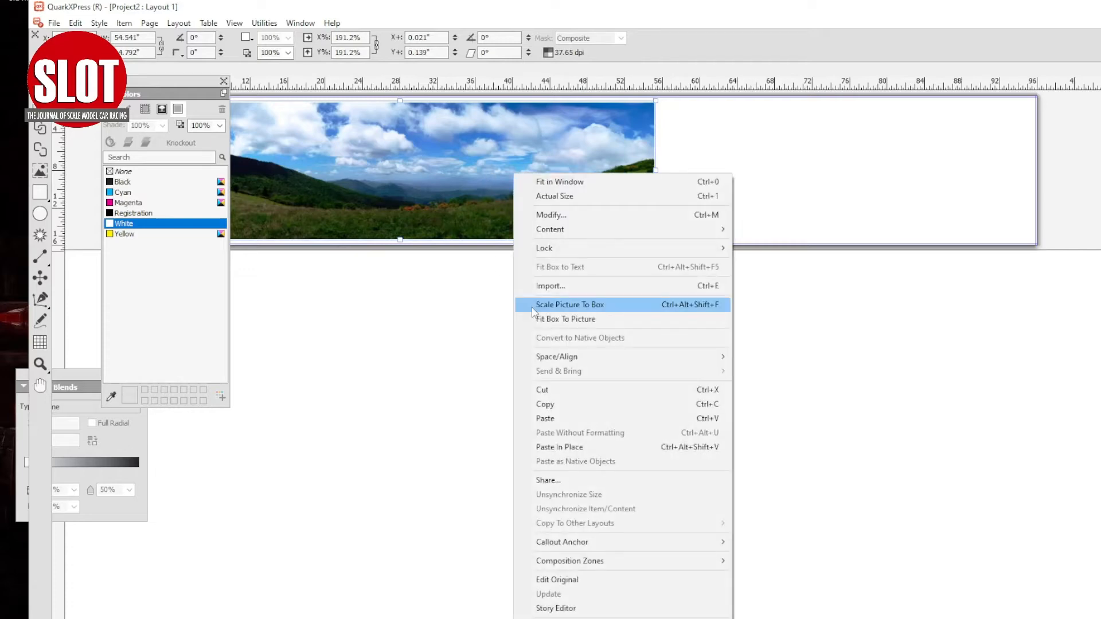
left_click(581, 424)
left_click_drag(592, 204, 868, 208)
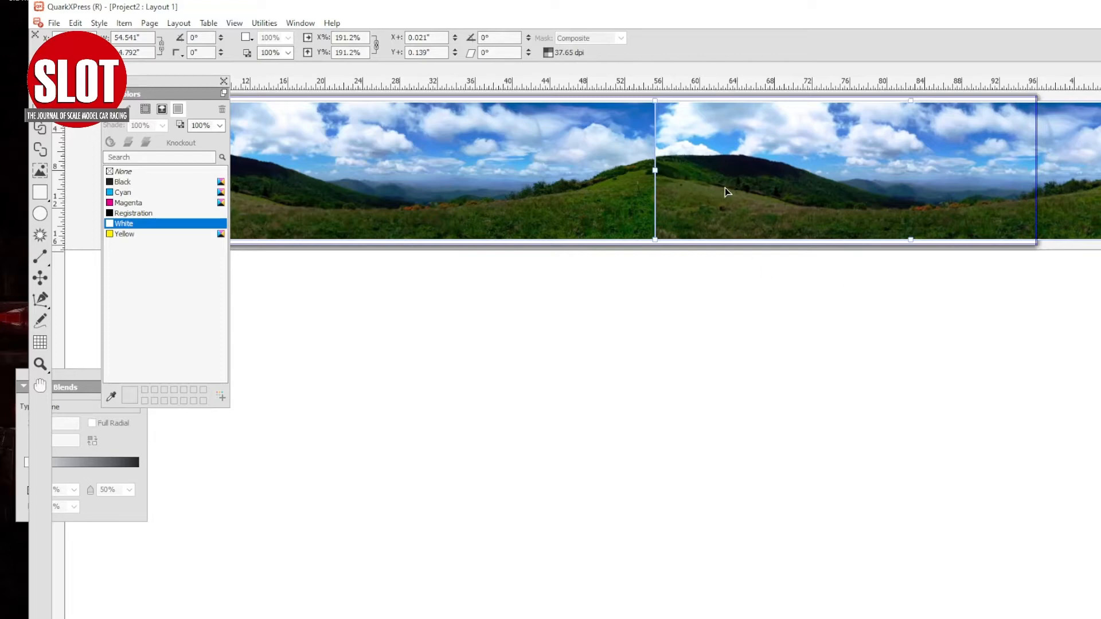
left_click_drag(724, 187, 762, 206)
scroll(752, 201, "right", 1)
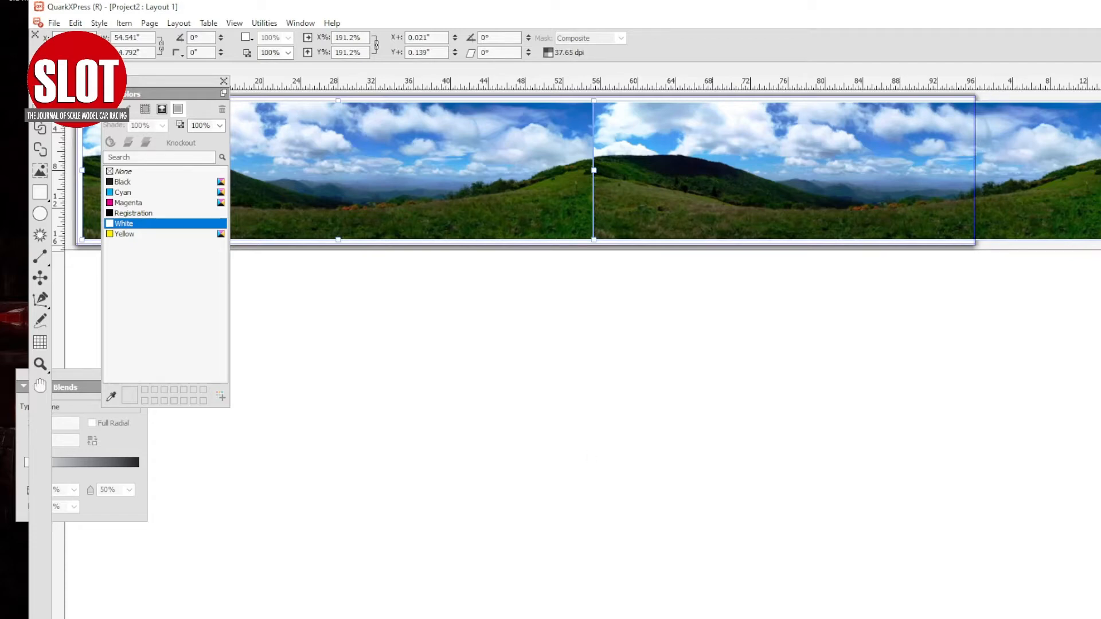
Trim the first box to about 54.2 inches wide and butt the duplicate against it, slightly lower, to align the hill ridges
key("ctrl+=")
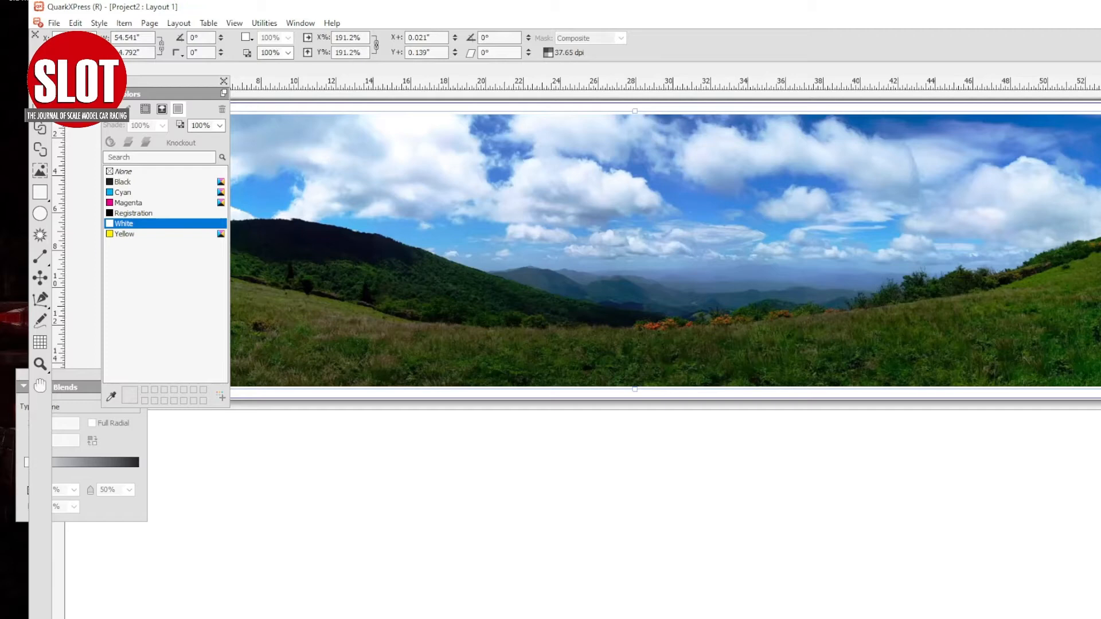
scroll(665, 250, "right", 8)
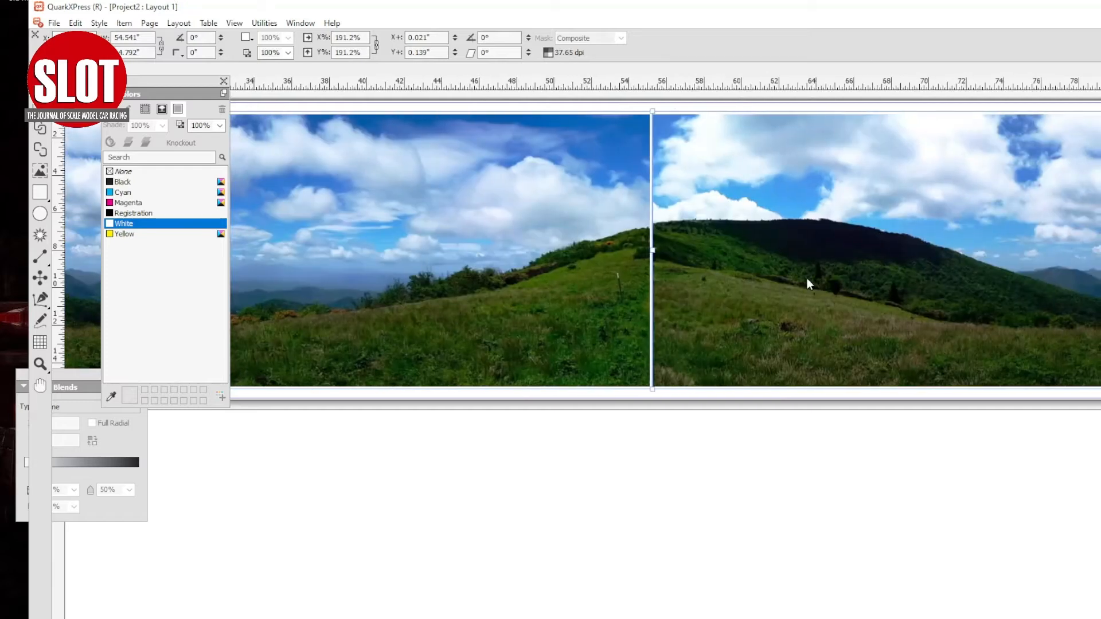
left_click_drag(778, 308, 725, 308)
left_click_drag(878, 158, 872, 160)
left_click(808, 404)
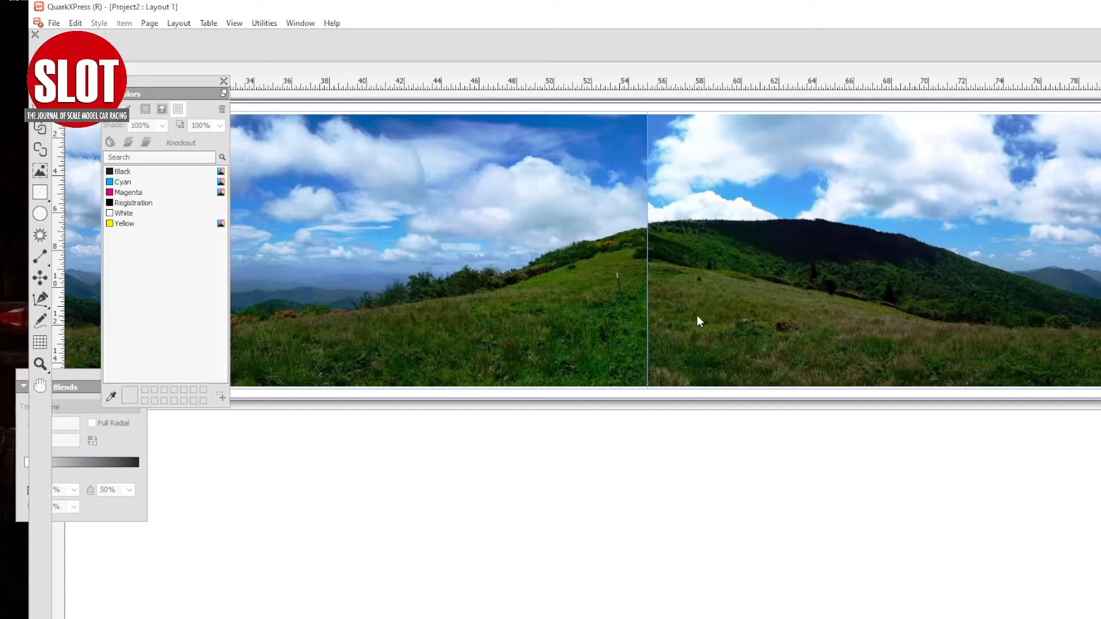
left_click_drag(696, 315, 707, 321)
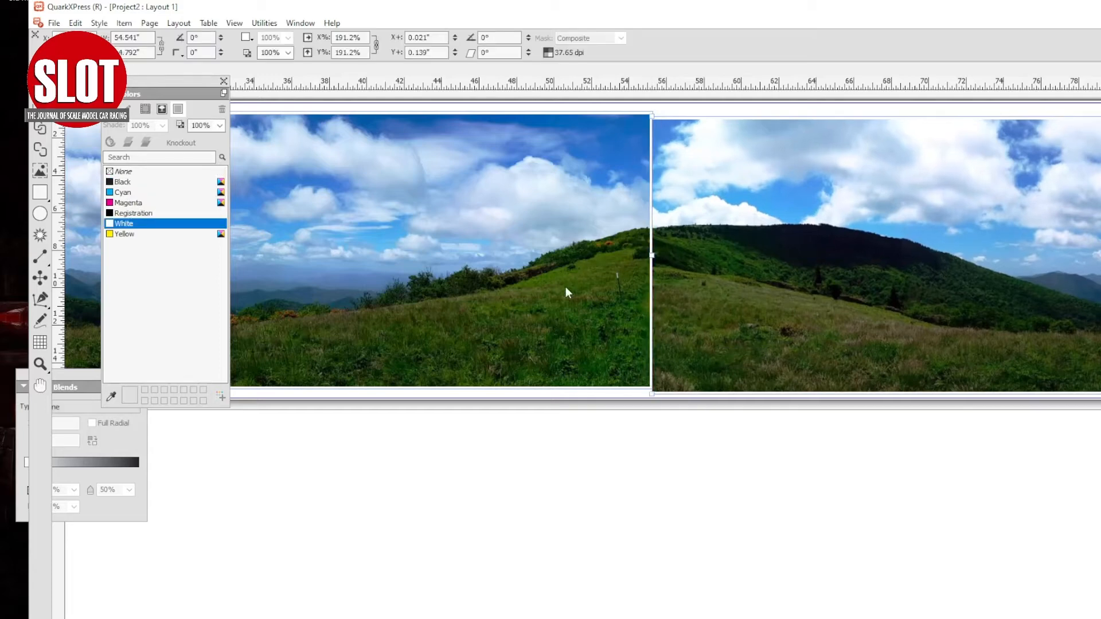
left_click_drag(652, 253, 686, 266)
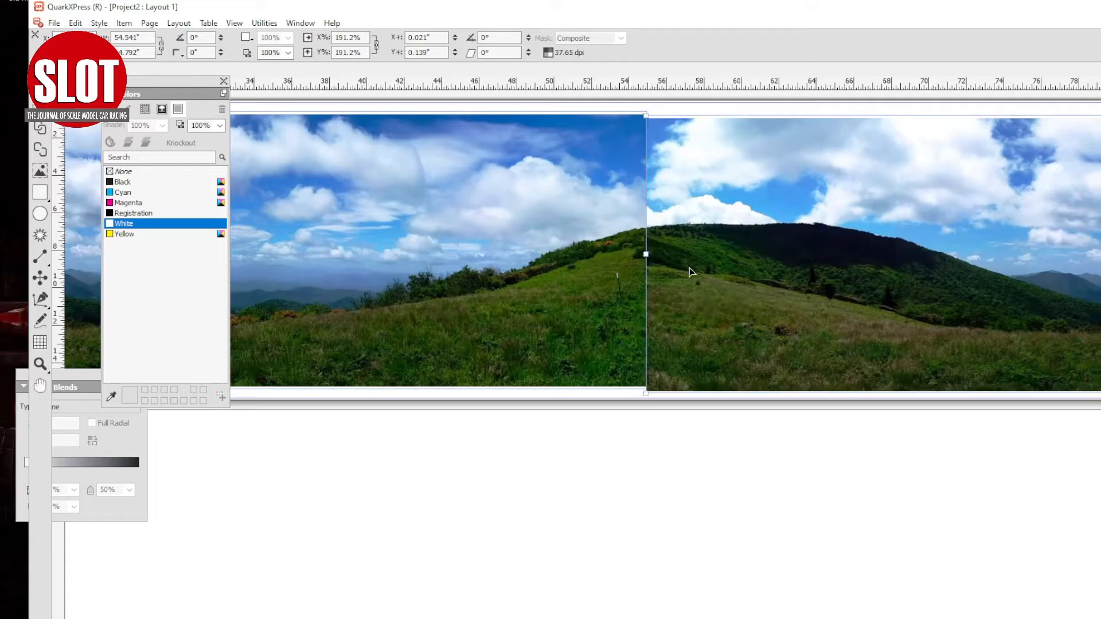
Enlarge the picture in the first box to about 195.4%, bringing its lower edge level with the second picture's
left_click(508, 359)
scroll(665, 253, "left", 10)
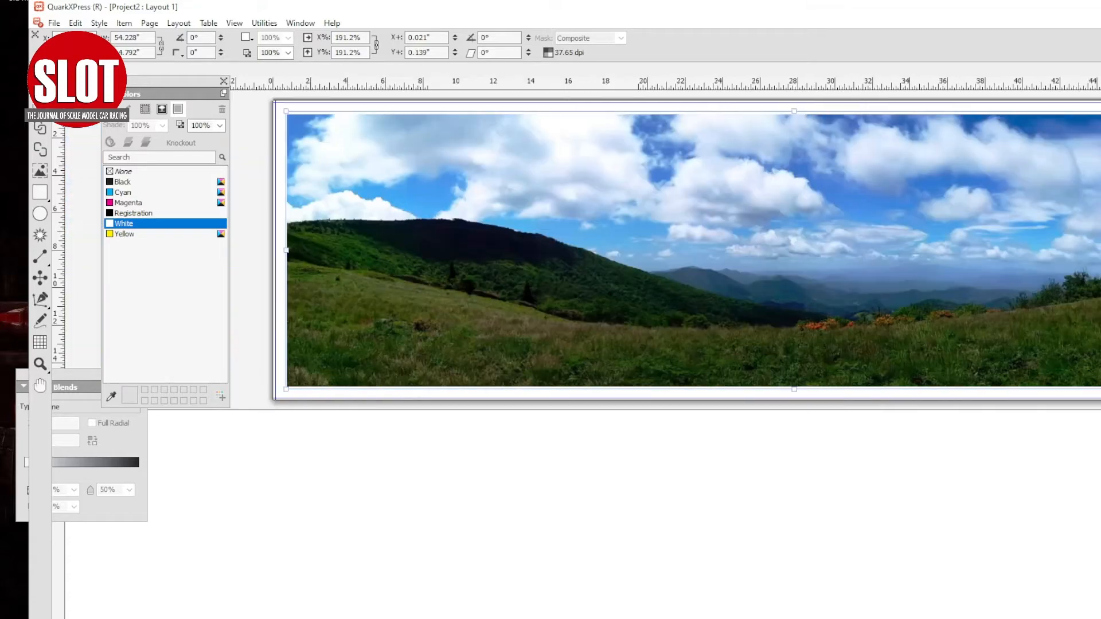
left_click(40, 171)
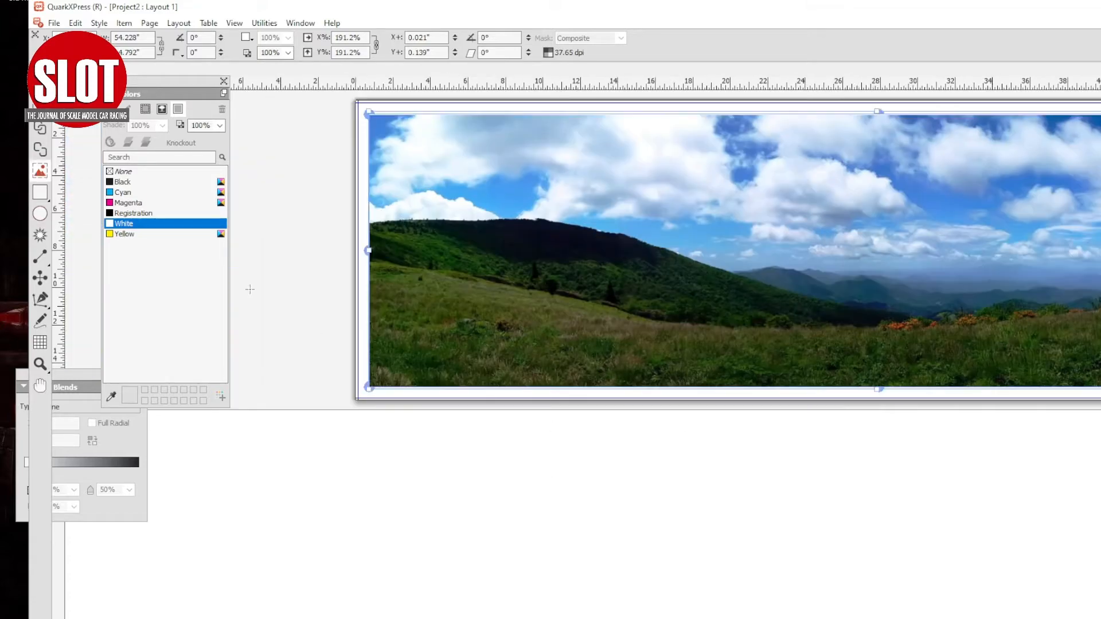
left_click_drag(369, 387, 364, 388)
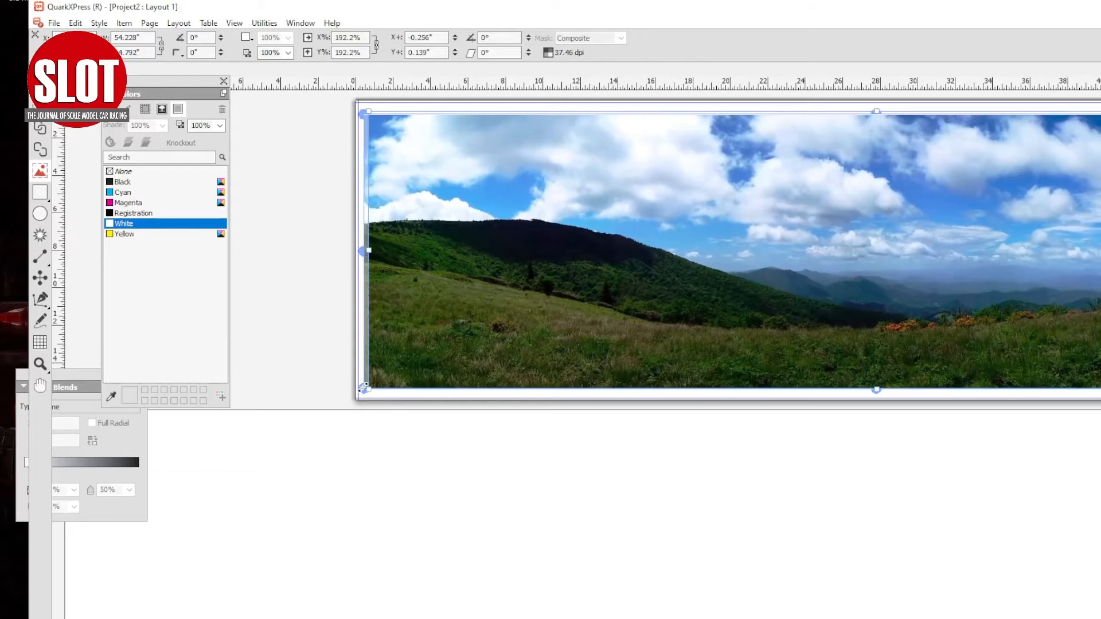
left_click_drag(585, 618, 730, 618)
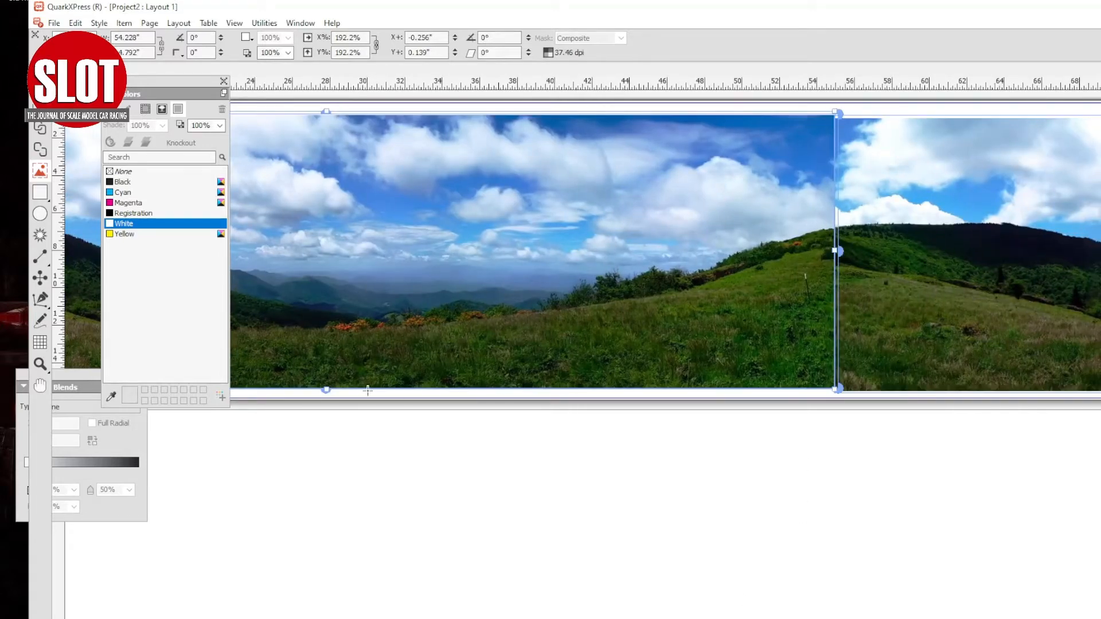
left_click_drag(327, 389, 326, 394)
Select the second box's picture and unlink its horizontal and vertical scaling
left_click(39, 85)
left_click(1049, 383)
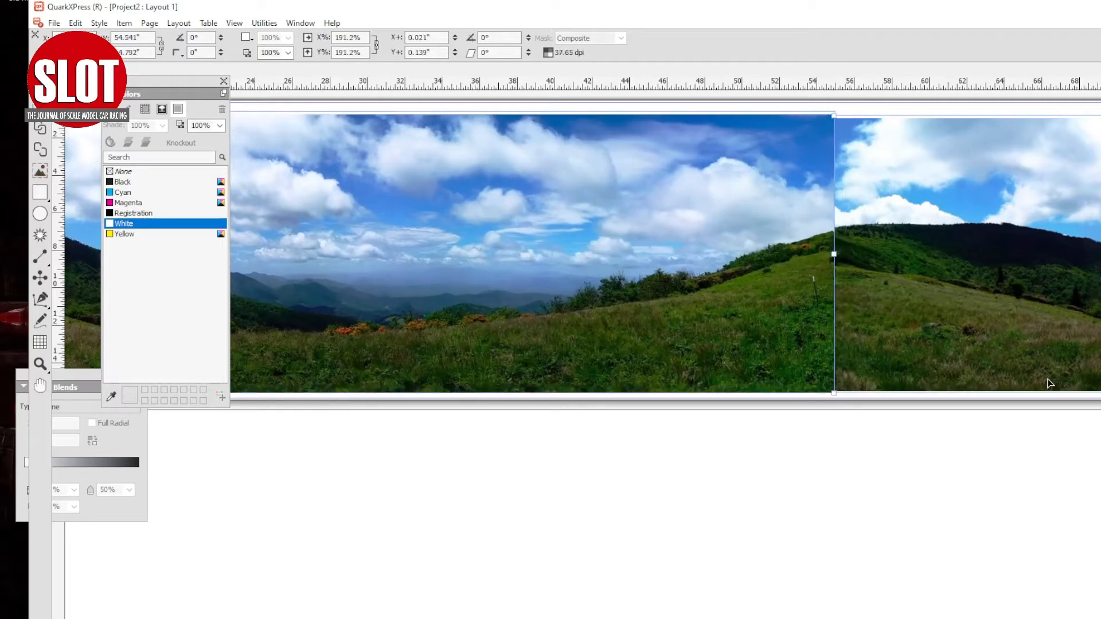
left_click(39, 171)
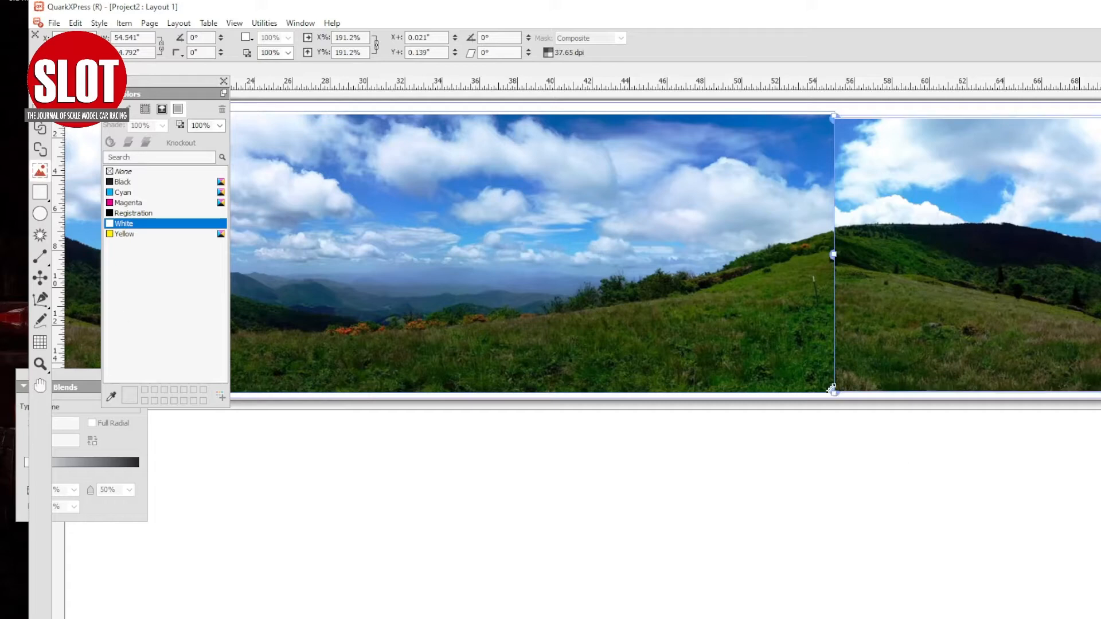
right_click(864, 392)
left_click(377, 46)
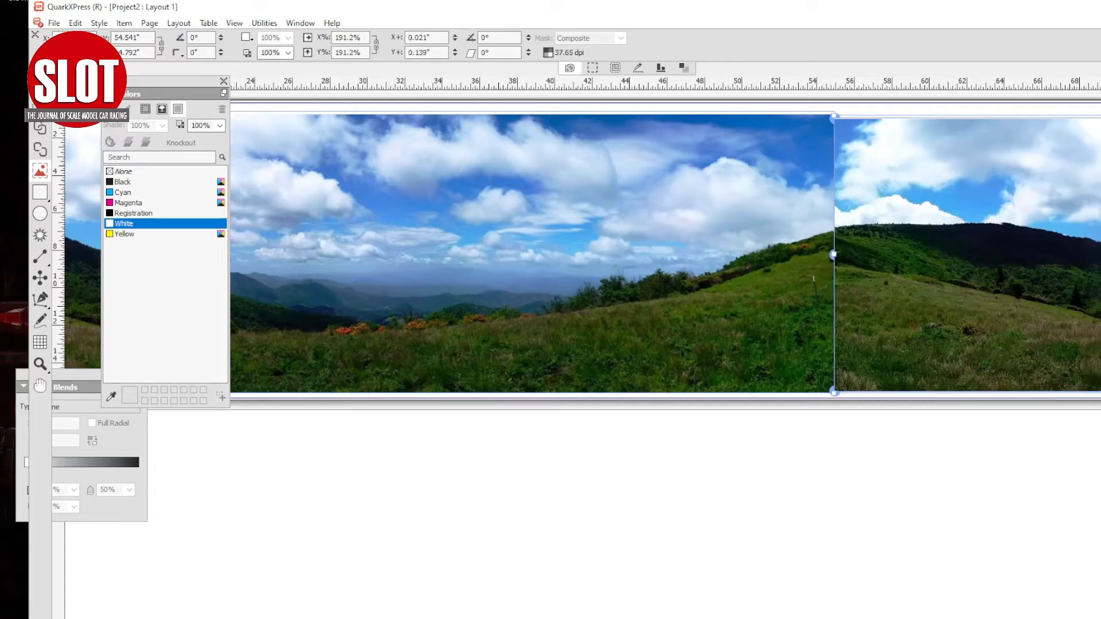
scroll(1001, 121, "right", 10)
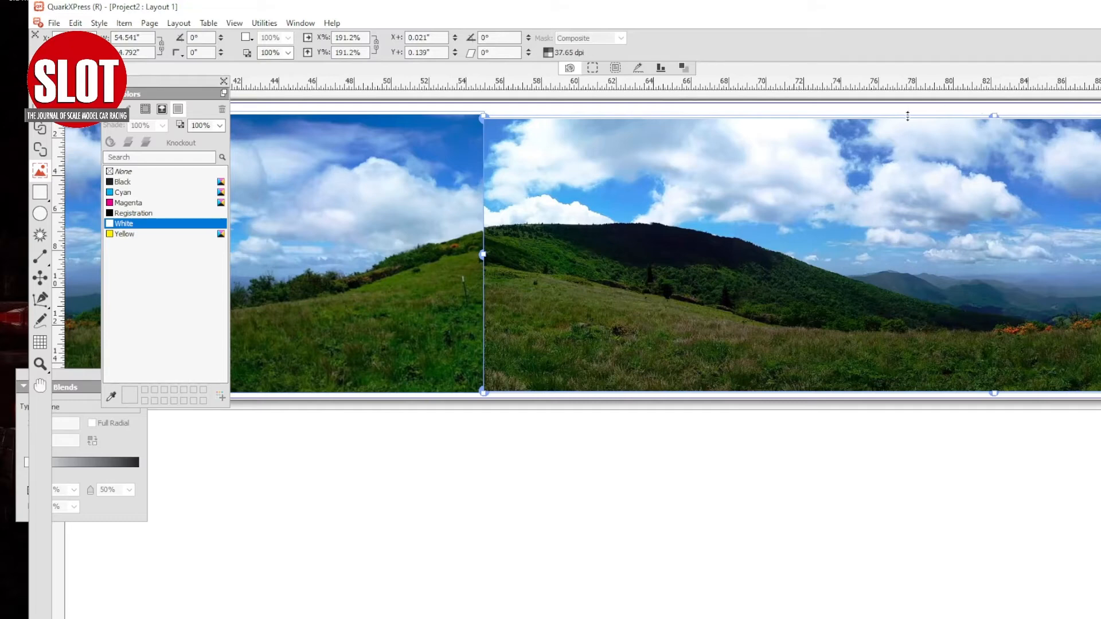
Raise the second box's top edge to make it about 15.0 inches tall, and reduce its picture's vertical scale to about 189%
left_click(40, 86)
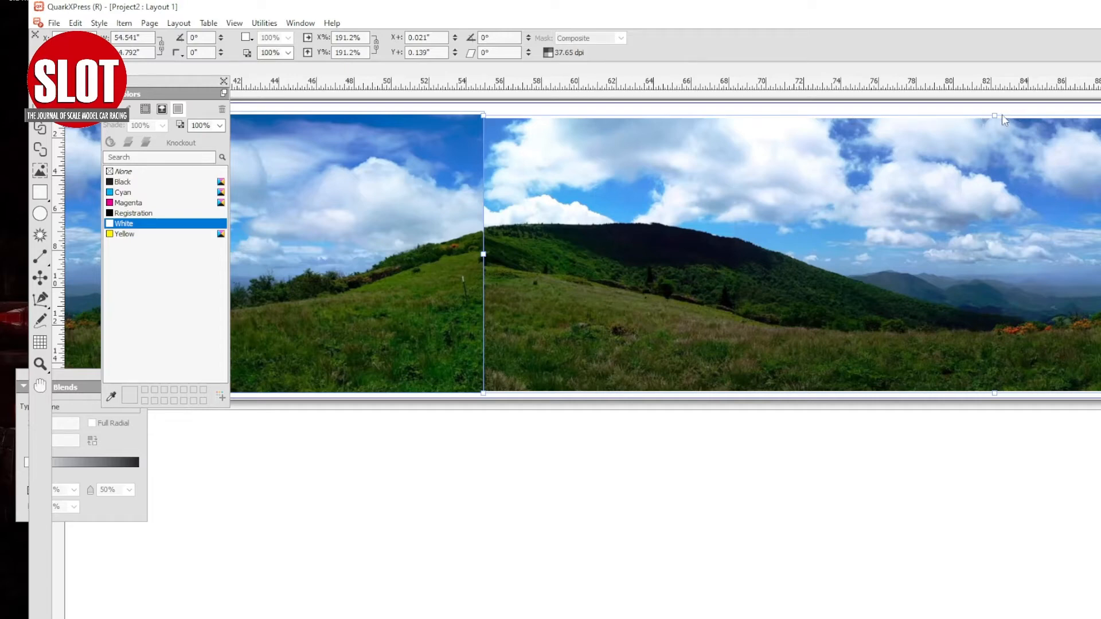
left_click_drag(1002, 116, 1002, 111)
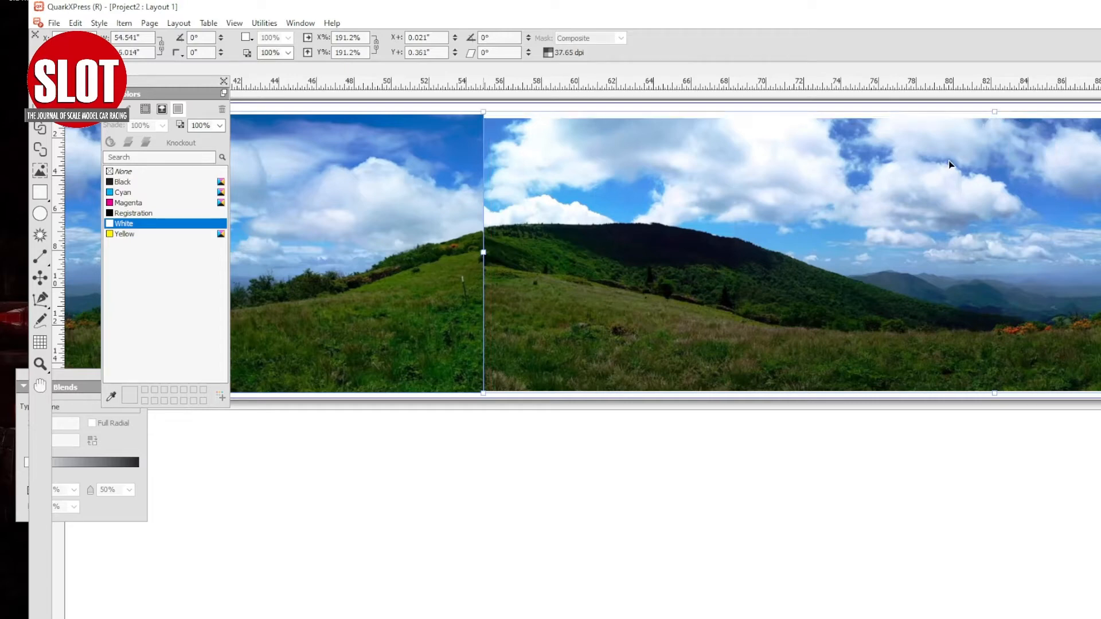
left_click(40, 171)
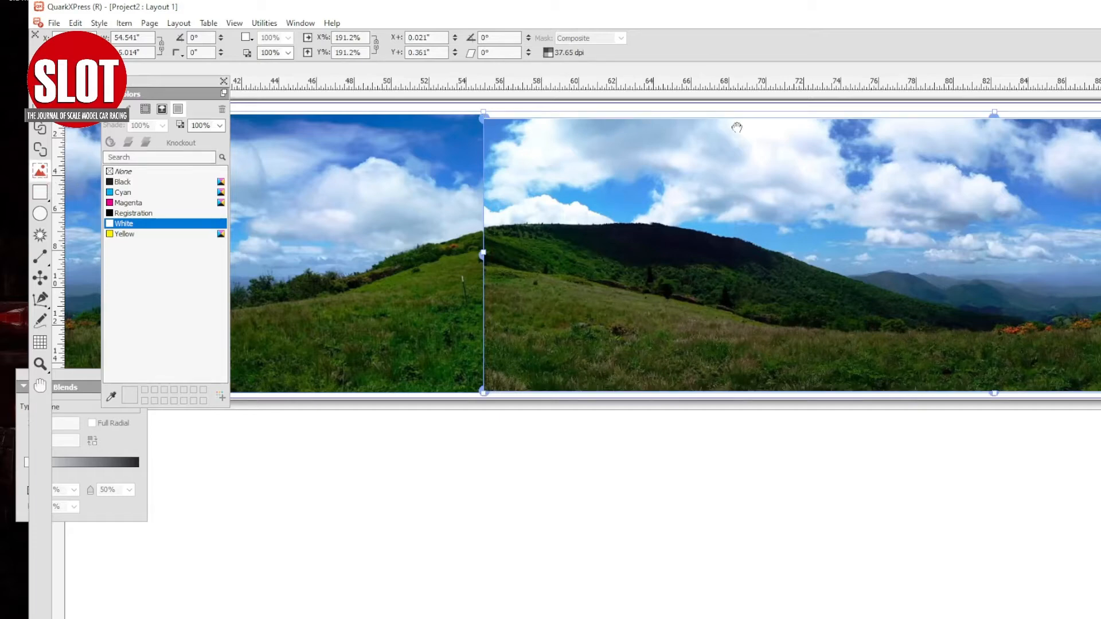
left_click_drag(997, 119, 996, 121)
Lower the first box's top edge to the second picture's top, making the box about 14.5 inches tall
scroll(514, 233, "left", 4)
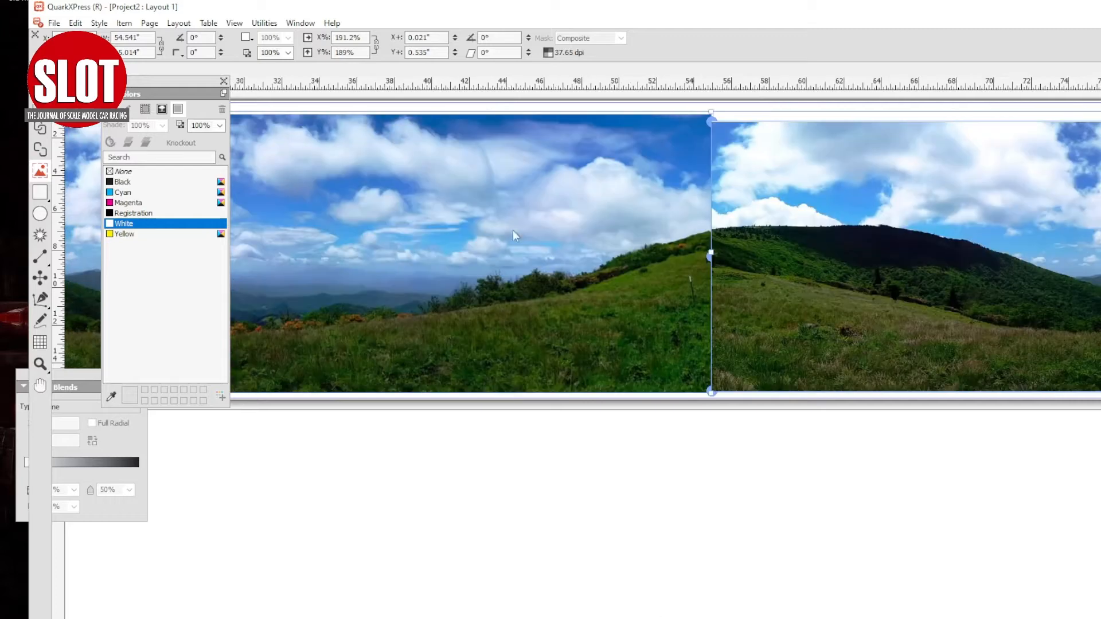
left_click(514, 233)
scroll(513, 233, "left", 1)
scroll(352, 111, "left", 2)
key("v")
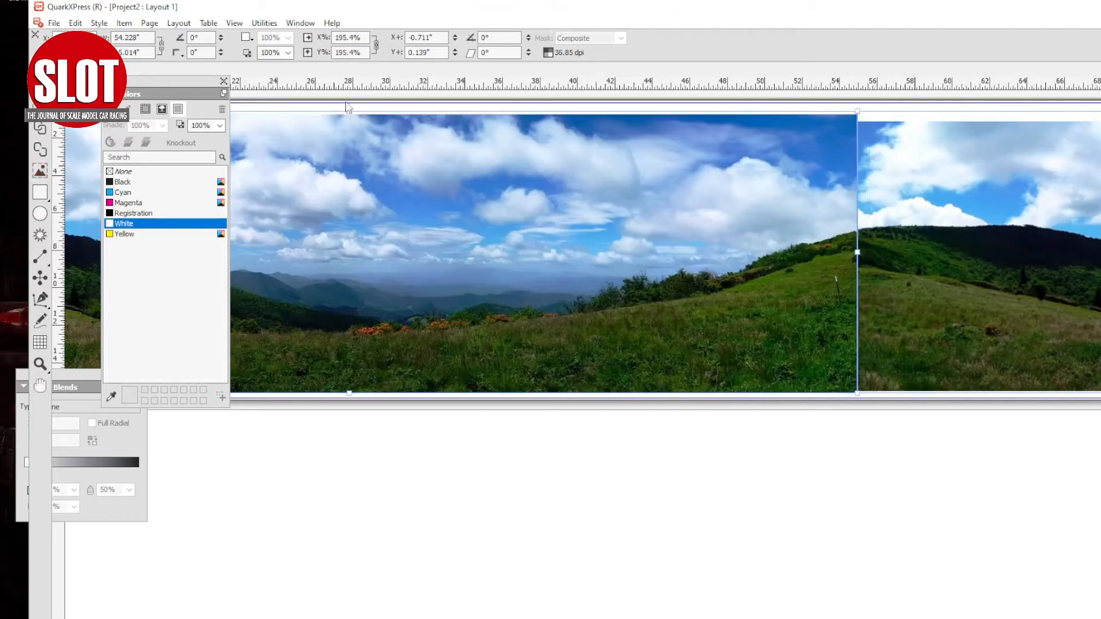
left_click_drag(350, 112, 350, 121)
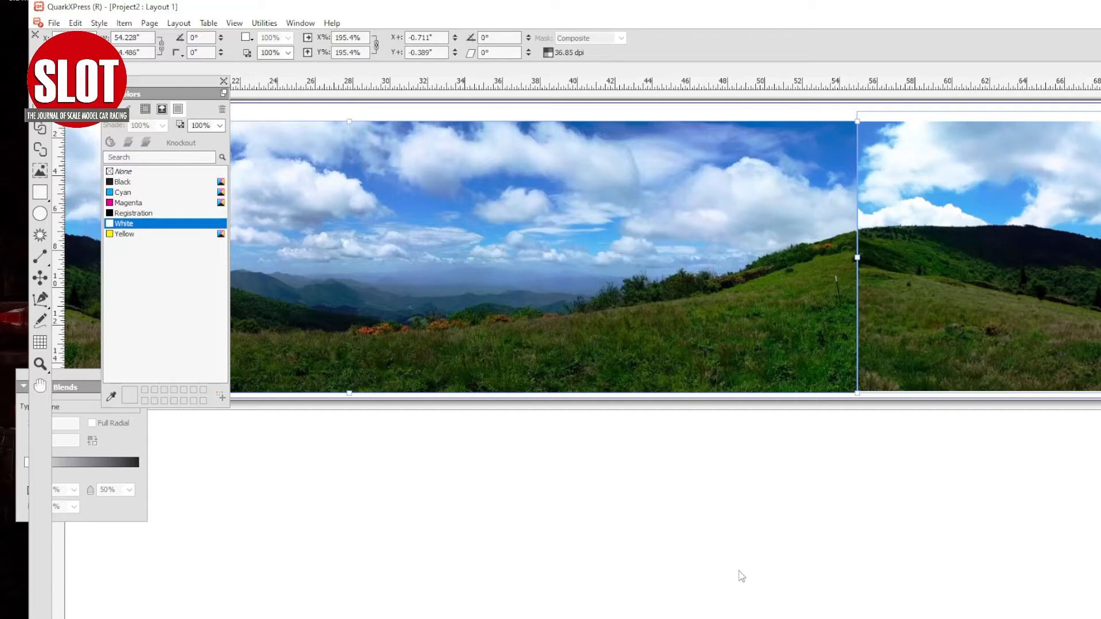
Hide the guides and examine the seam between the two panorama pictures
left_click(612, 115)
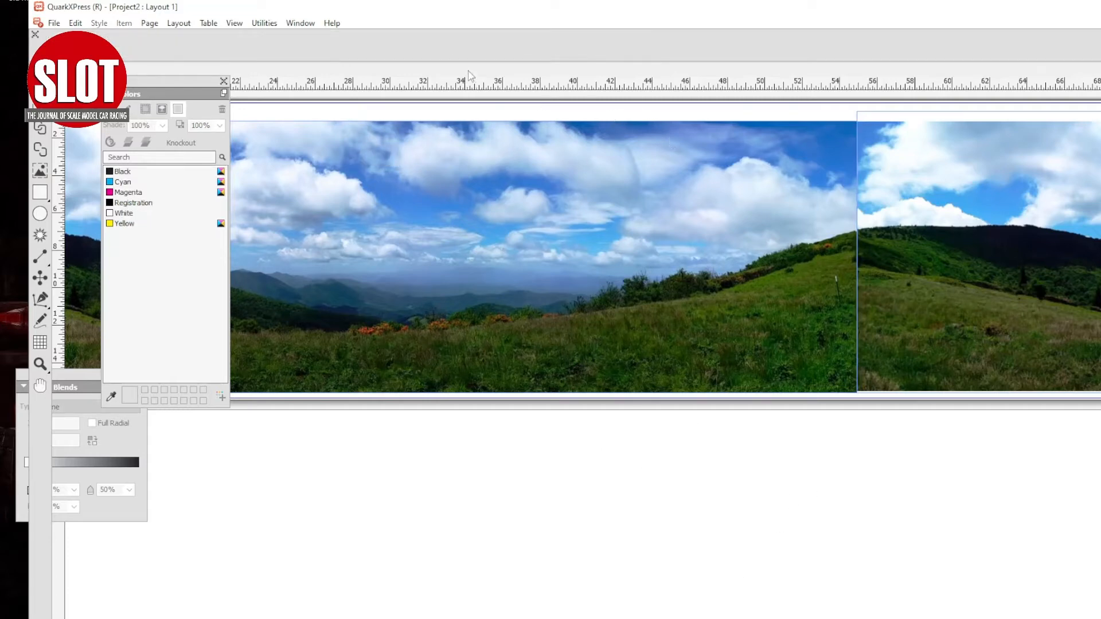
left_click(234, 23)
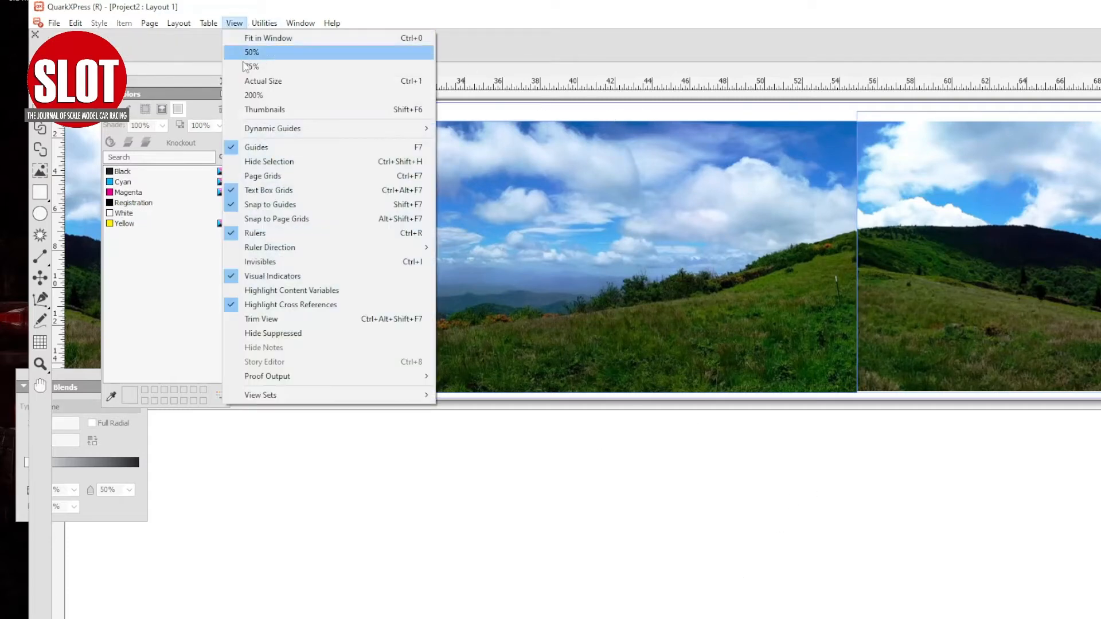
left_click(269, 148)
scroll(665, 257, "right", 5)
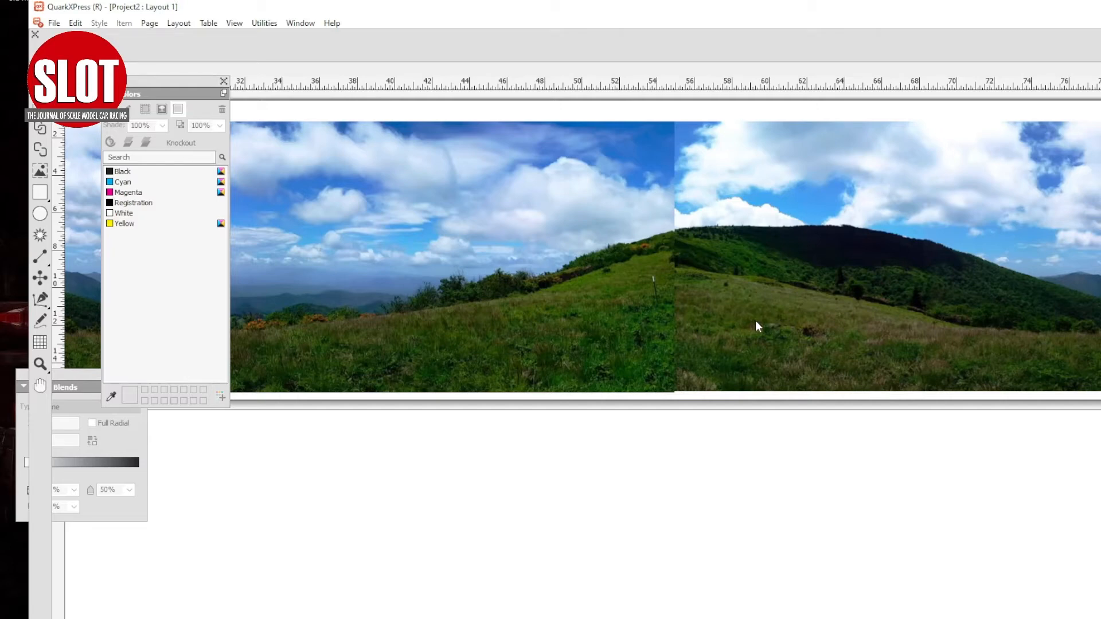
scroll(665, 257, "right", 4)
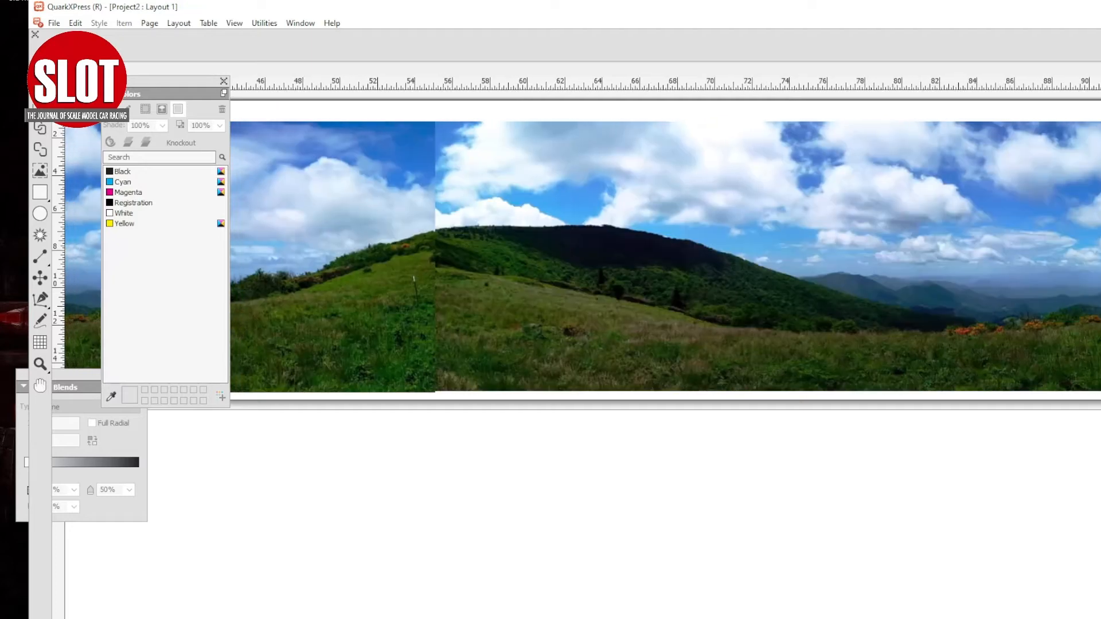
scroll(665, 256, "left", 7)
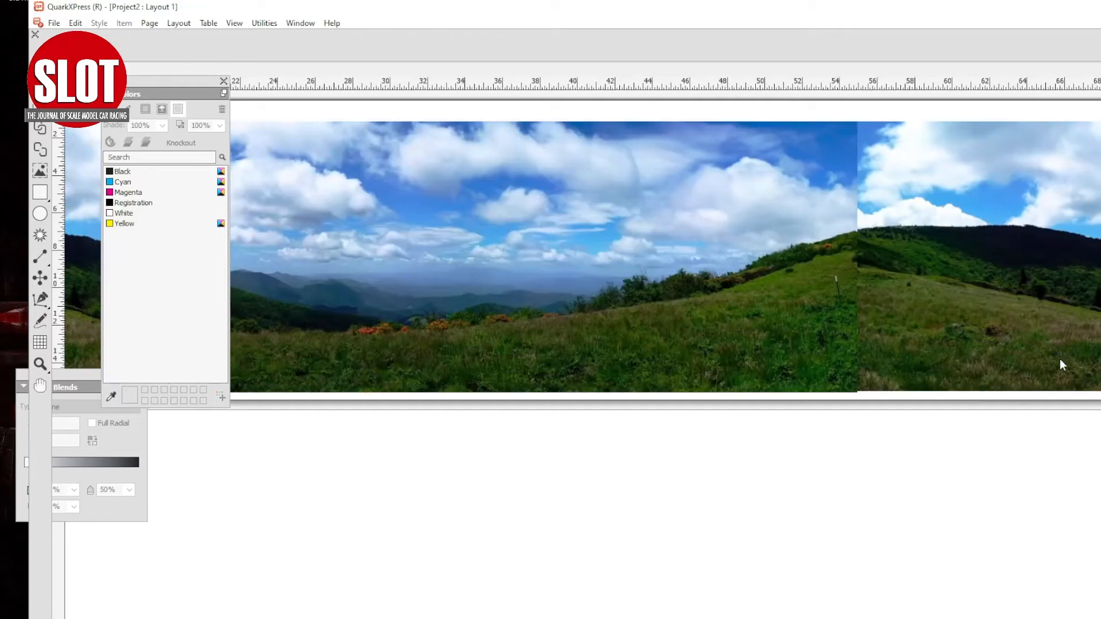
scroll(665, 257, "right", 1)
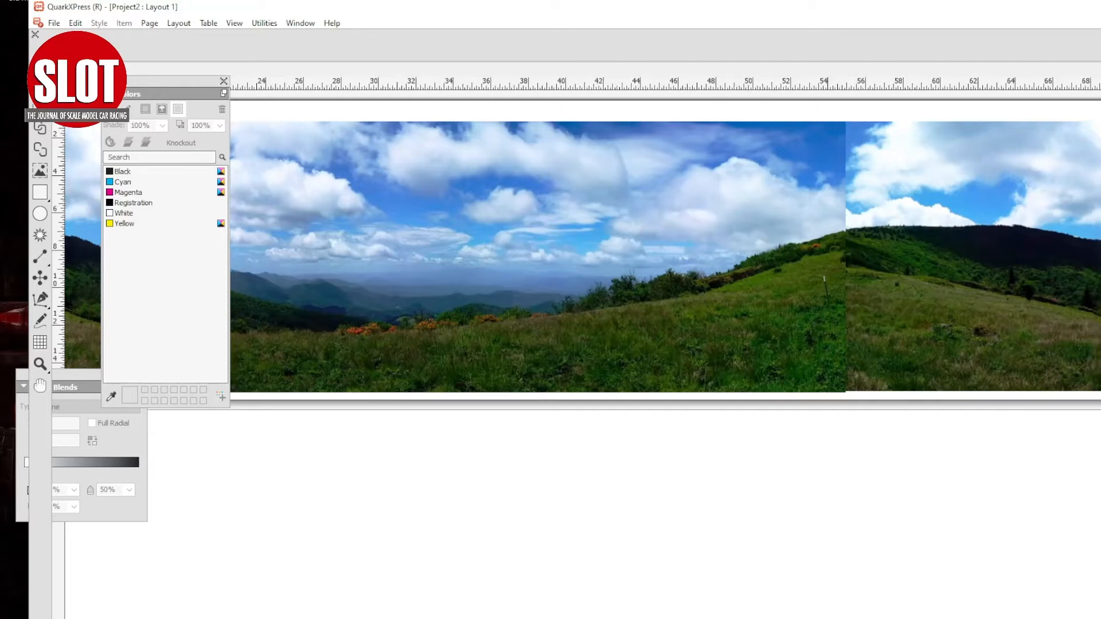
scroll(665, 257, "right", 5)
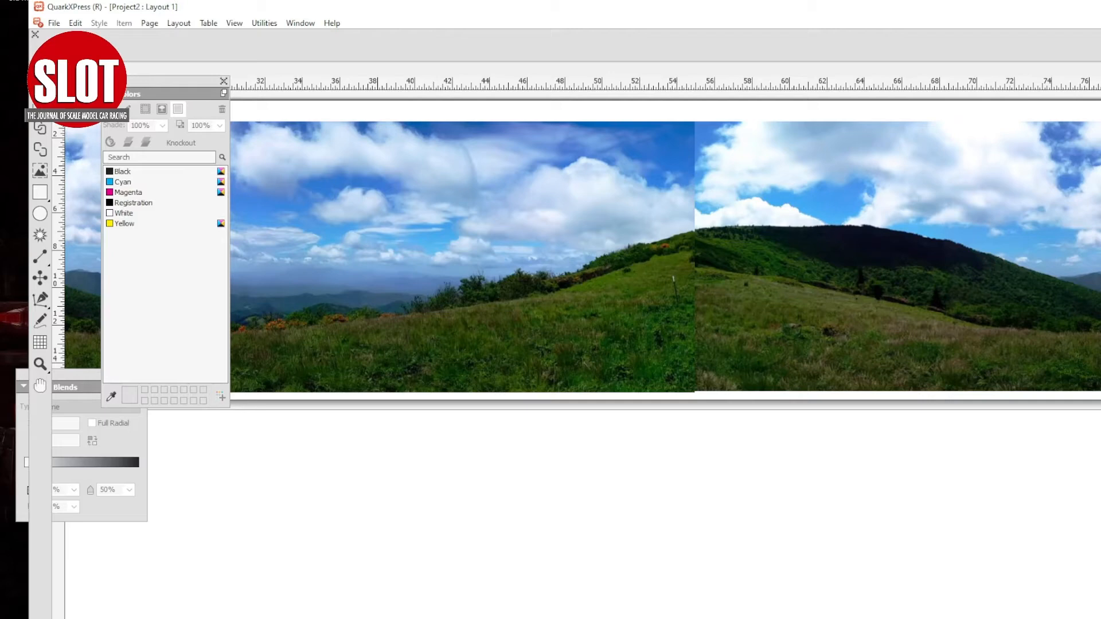
Show the page at a smaller scale and move the Colors palette clear of the panorama
key("Return")
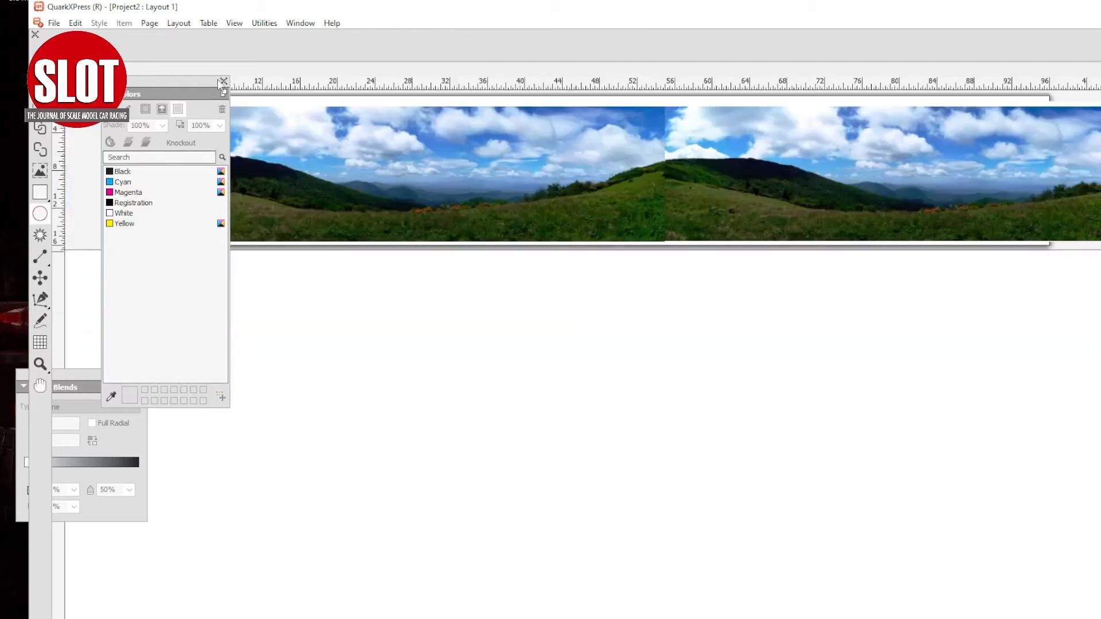
left_click_drag(178, 81, 101, 267)
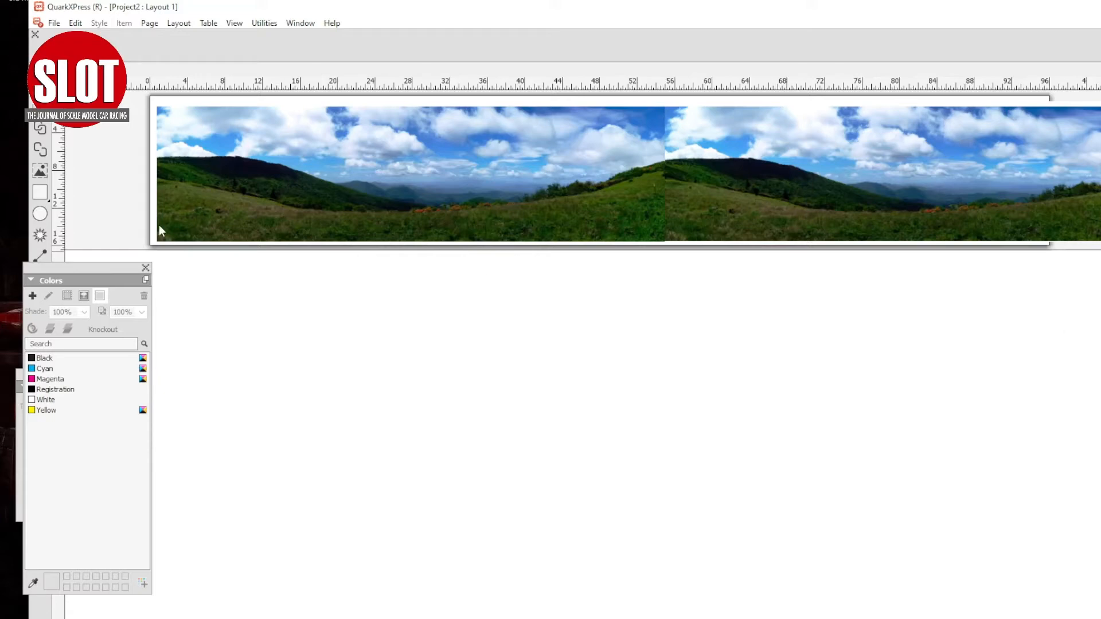
Trim the second panorama box's right edge to just inside the page edge, making the box about 40.5 inches wide
left_click(831, 178)
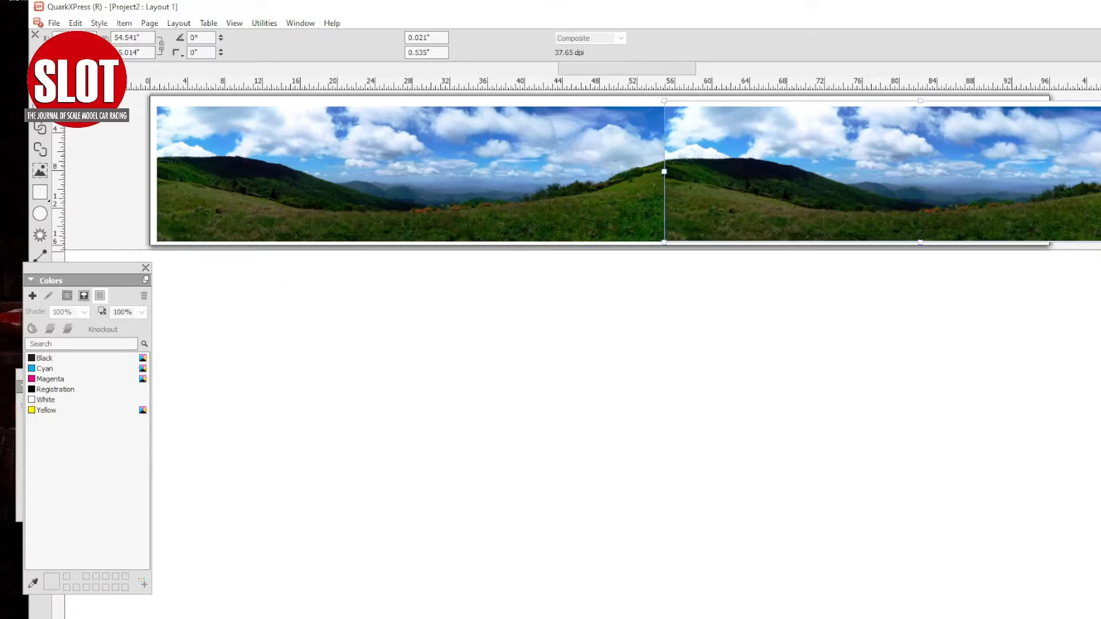
left_click_drag(1100, 169, 1043, 172)
left_click(1098, 191)
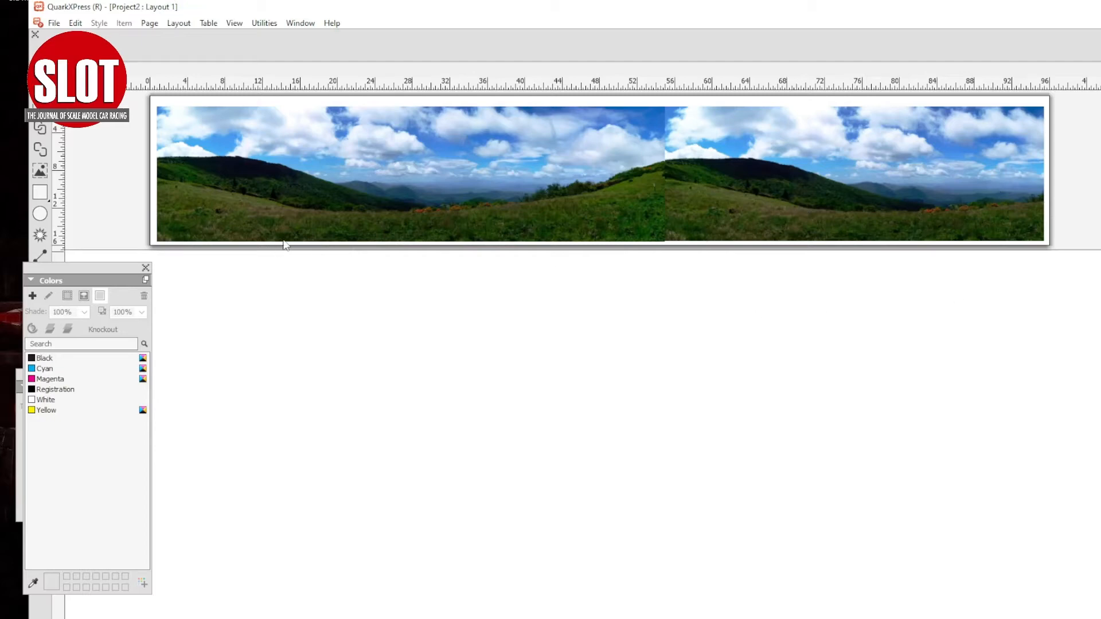
Save the project as hills 2.qxp and export the layout as the PDF hills 2.pdf
left_click(56, 24)
left_click(81, 71)
left_click(54, 23)
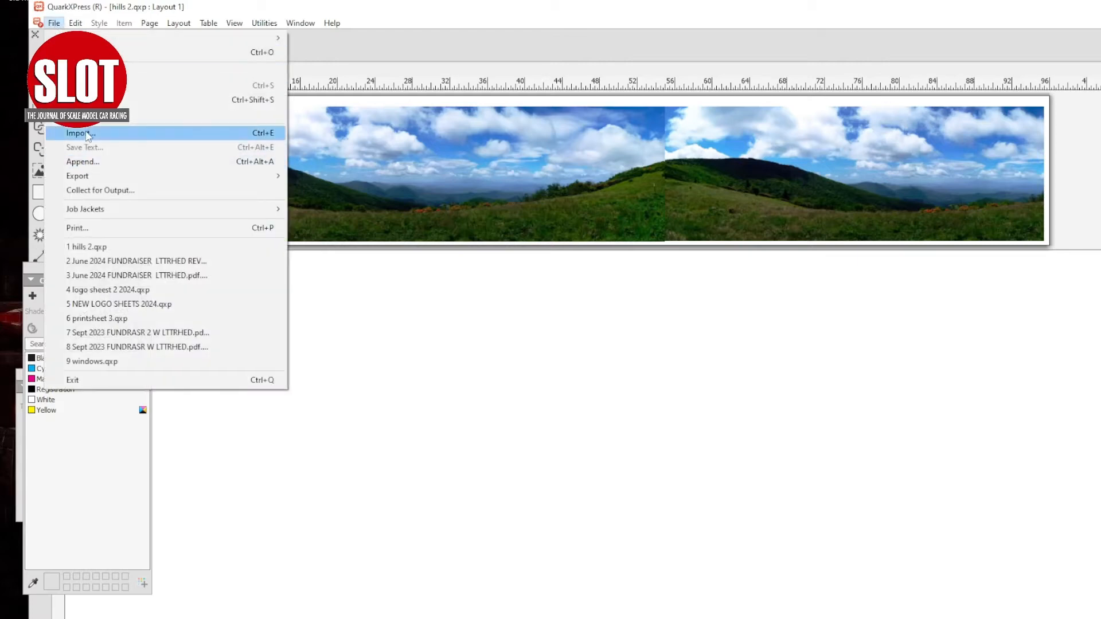
mouse_move(172, 176)
left_click(329, 178)
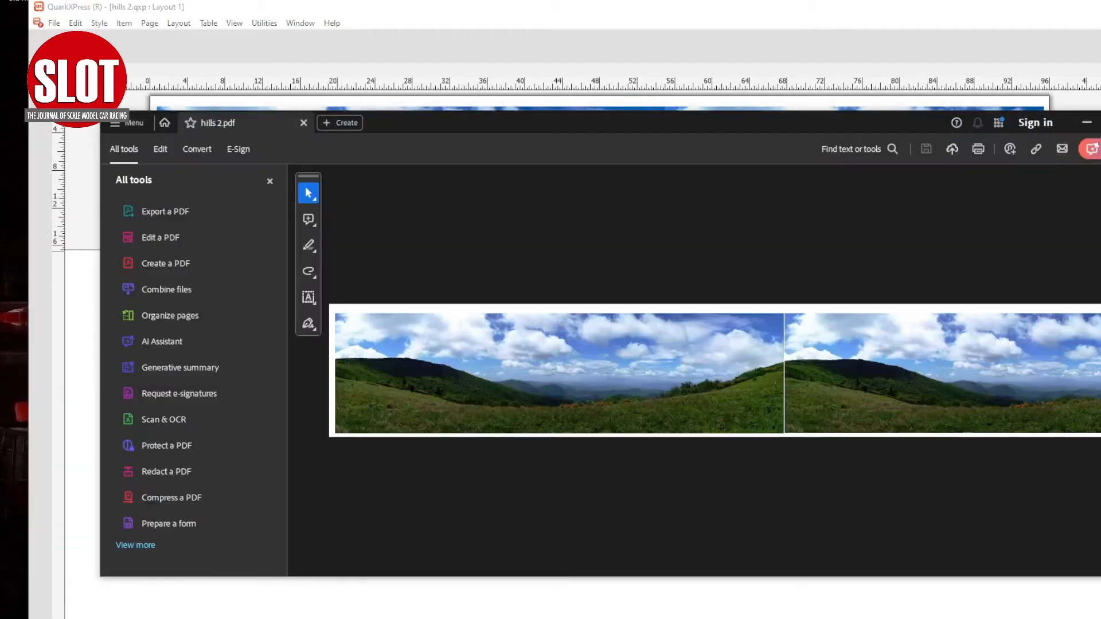
Inspect the seam between the panoramas in the exported hills 2.pdf, and minimize the PDF window
left_click(798, 393)
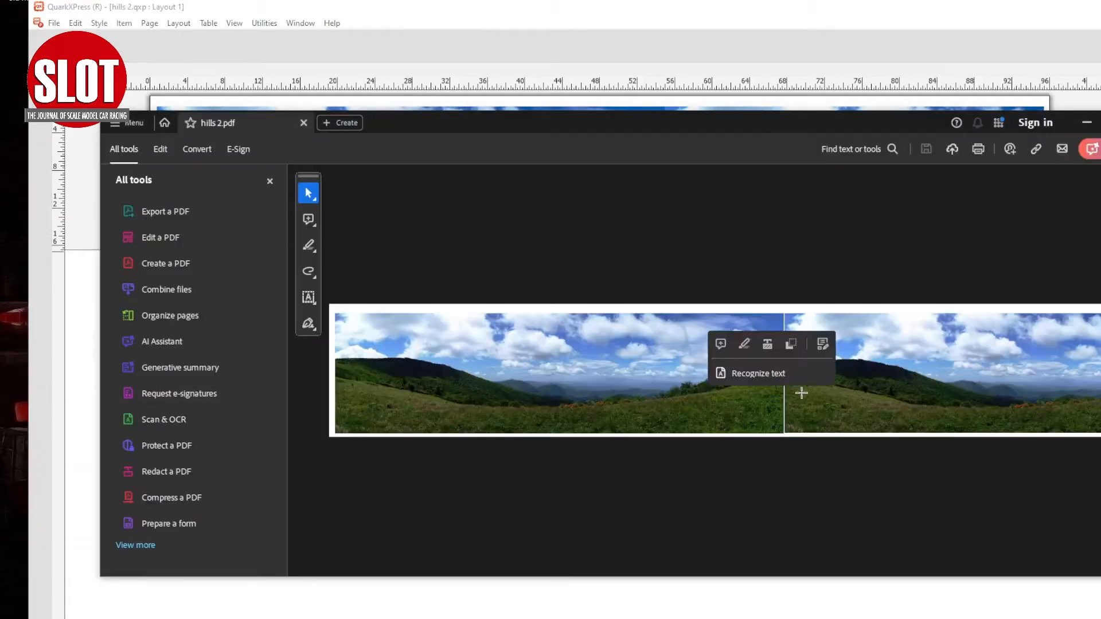
left_click(781, 476)
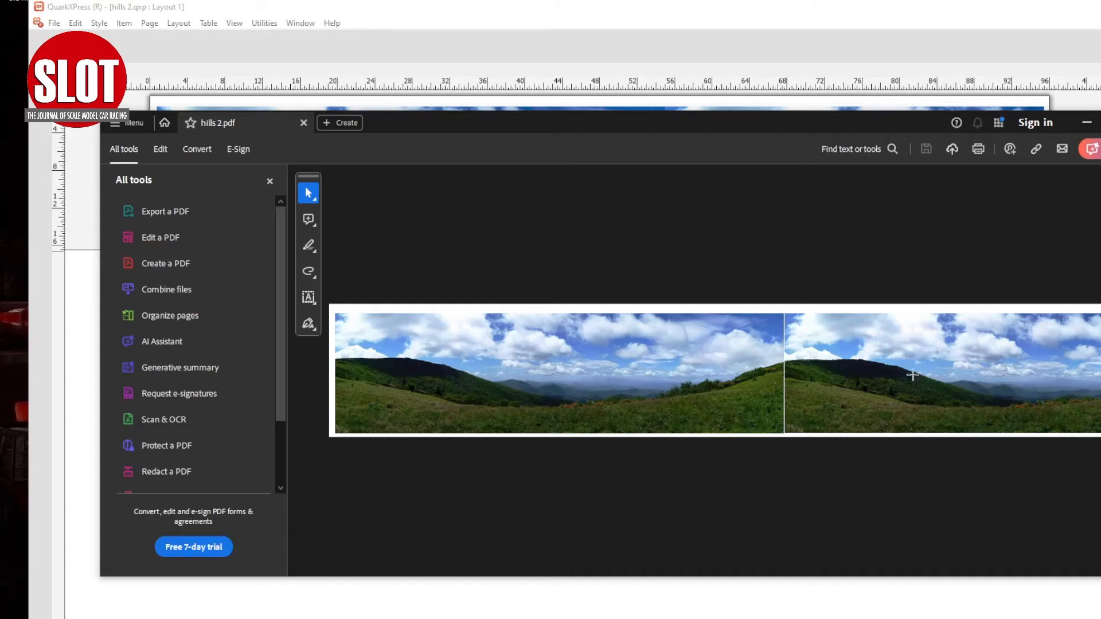
left_click(1086, 122)
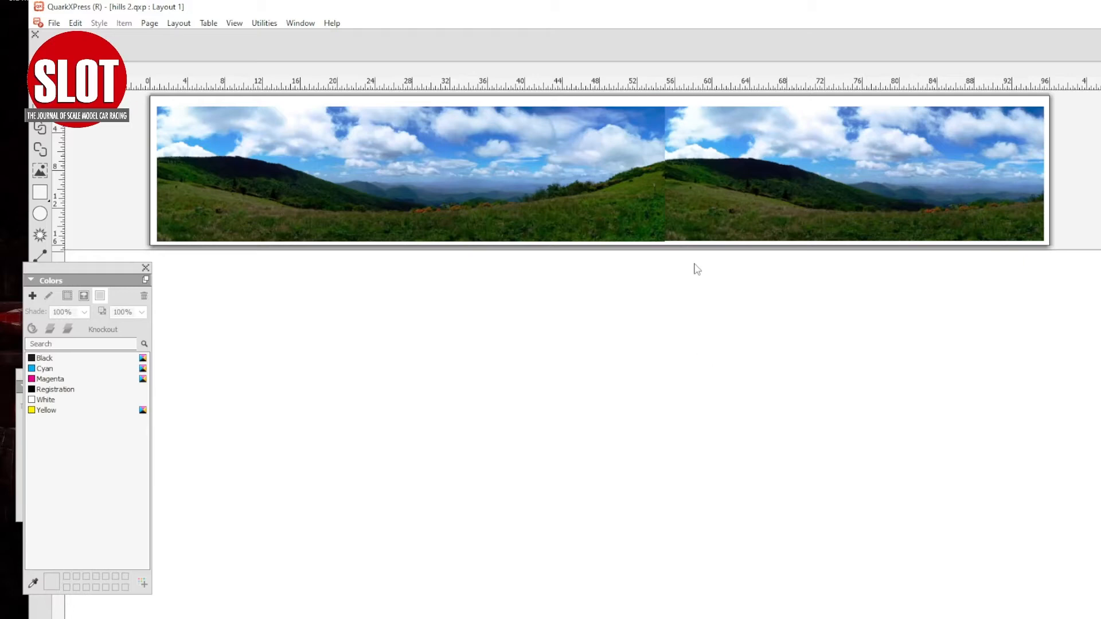
Move the second panorama box slightly left so that it overlaps the right edge of the first picture
left_click(643, 172)
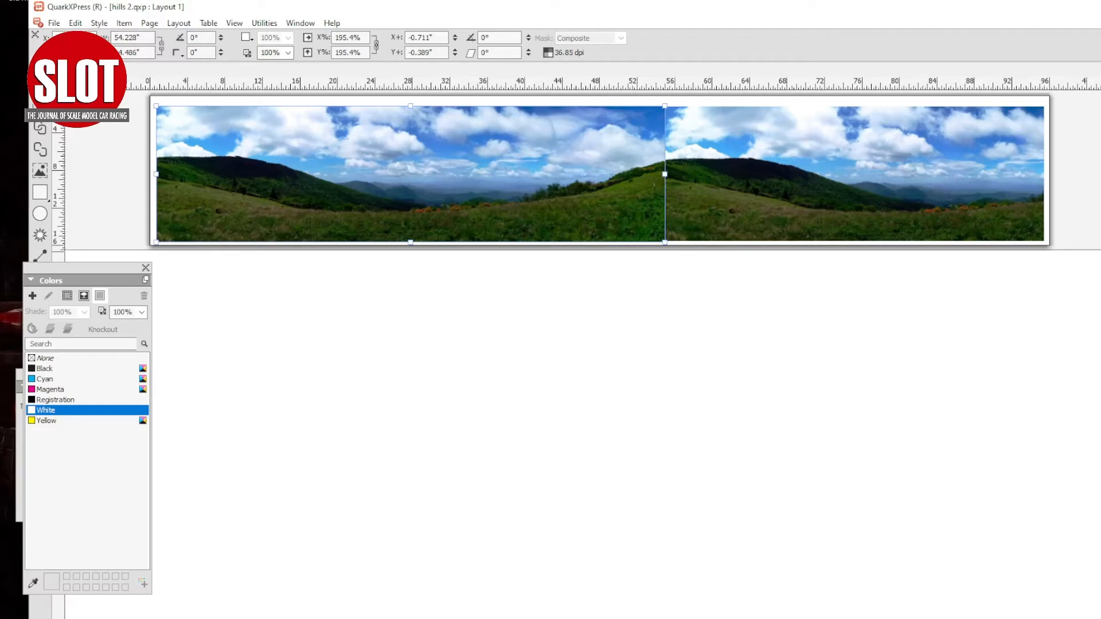
key("ctrl+plus")
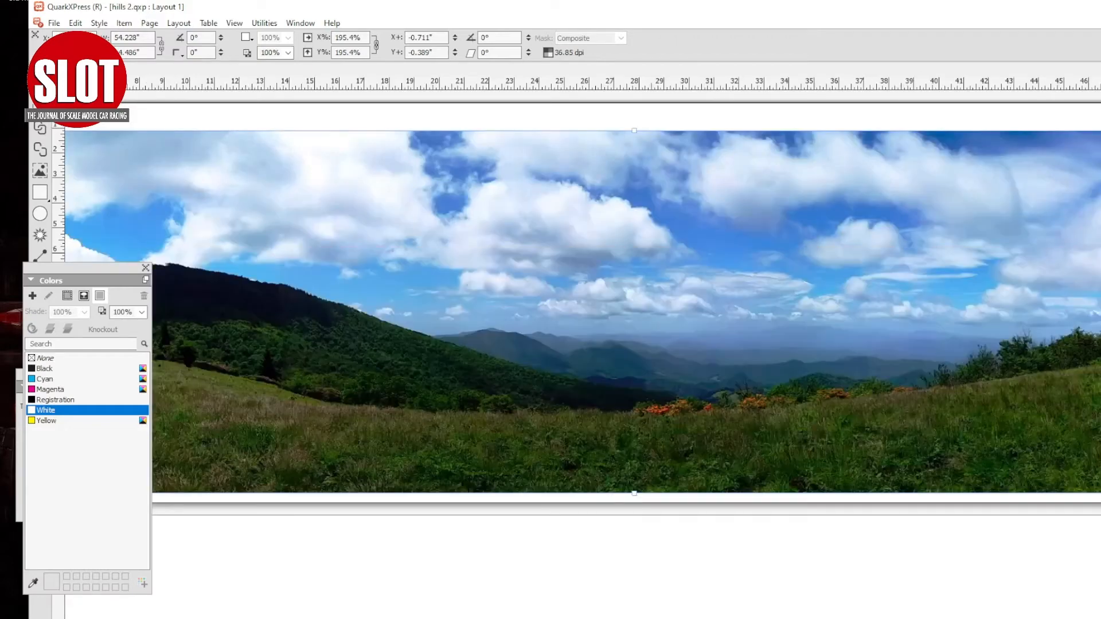
scroll(582, 312, "right", 10)
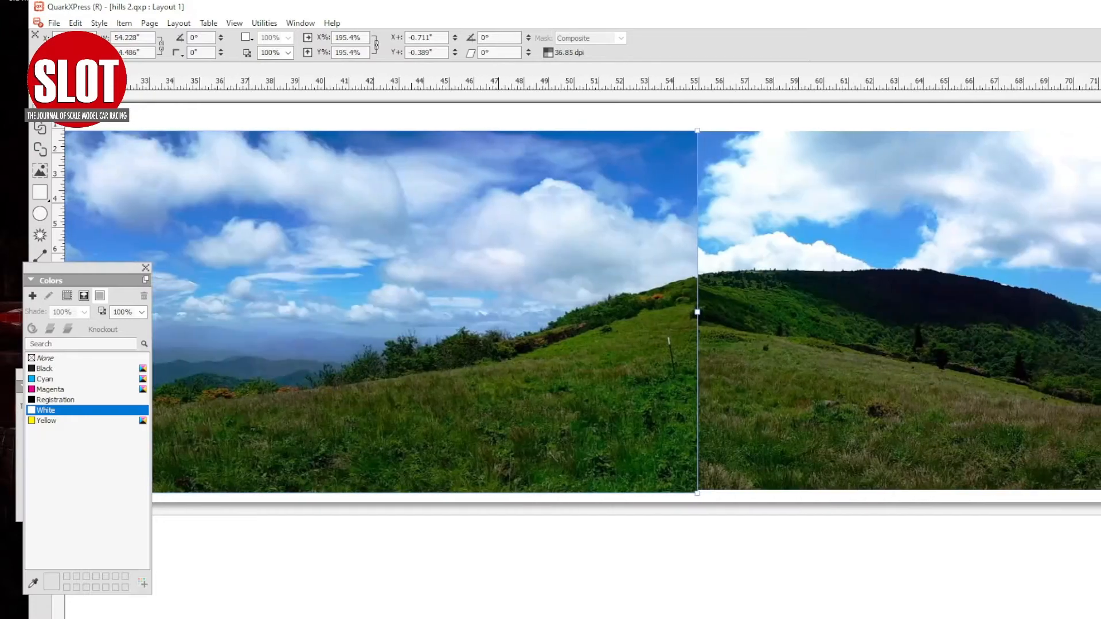
left_click(705, 119)
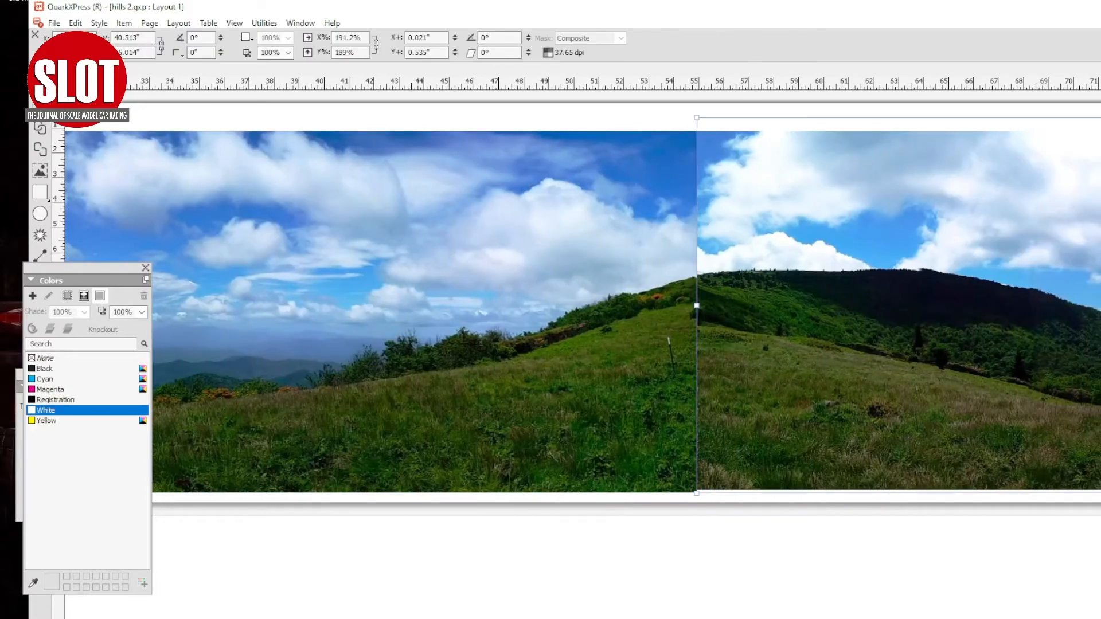
left_click_drag(857, 363, 853, 364)
left_click(842, 548)
left_click(799, 470)
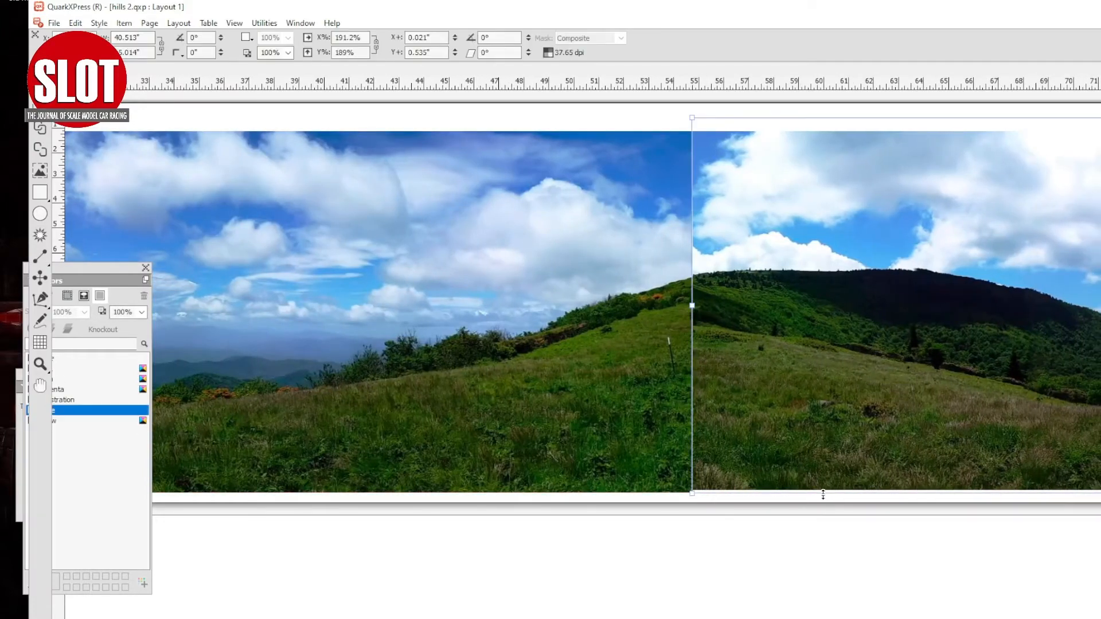
Shift the second panorama's picture slightly left and down within its box to close the gap at the seam
double_click(1025, 395)
left_click_drag(1026, 394, 1022, 396)
left_click(726, 521)
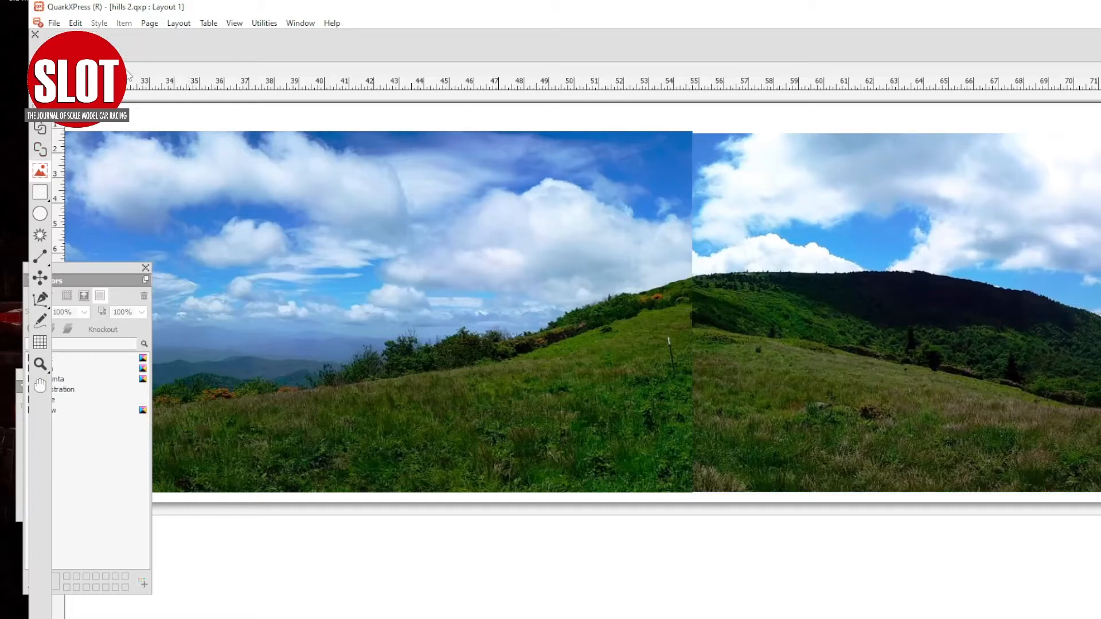
Export the corrected layout as a PDF again
left_click(53, 23)
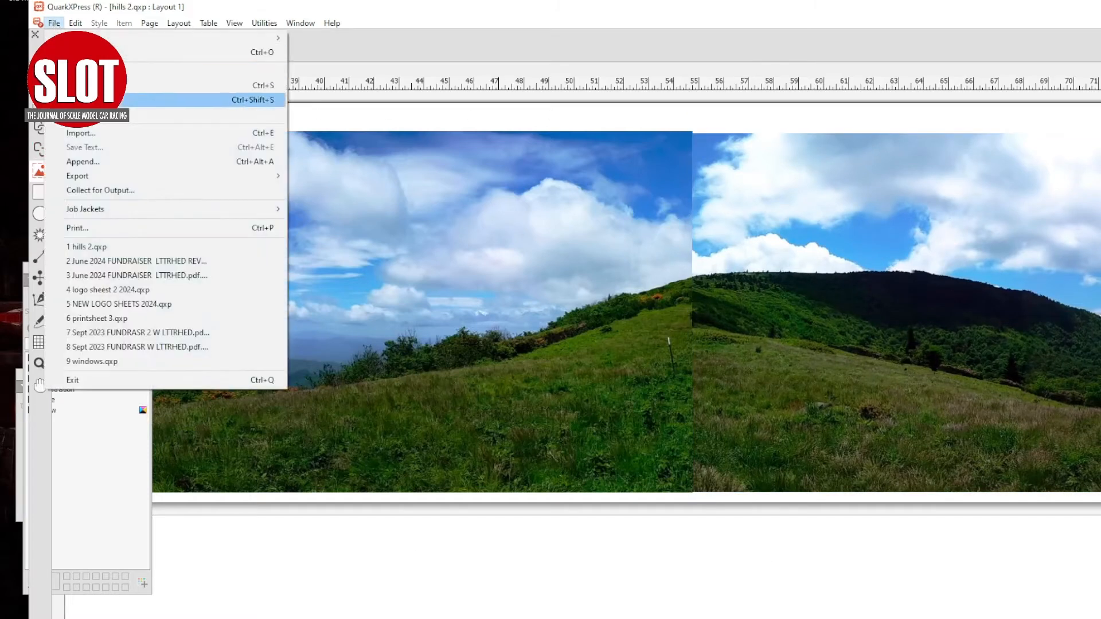
mouse_move(101, 178)
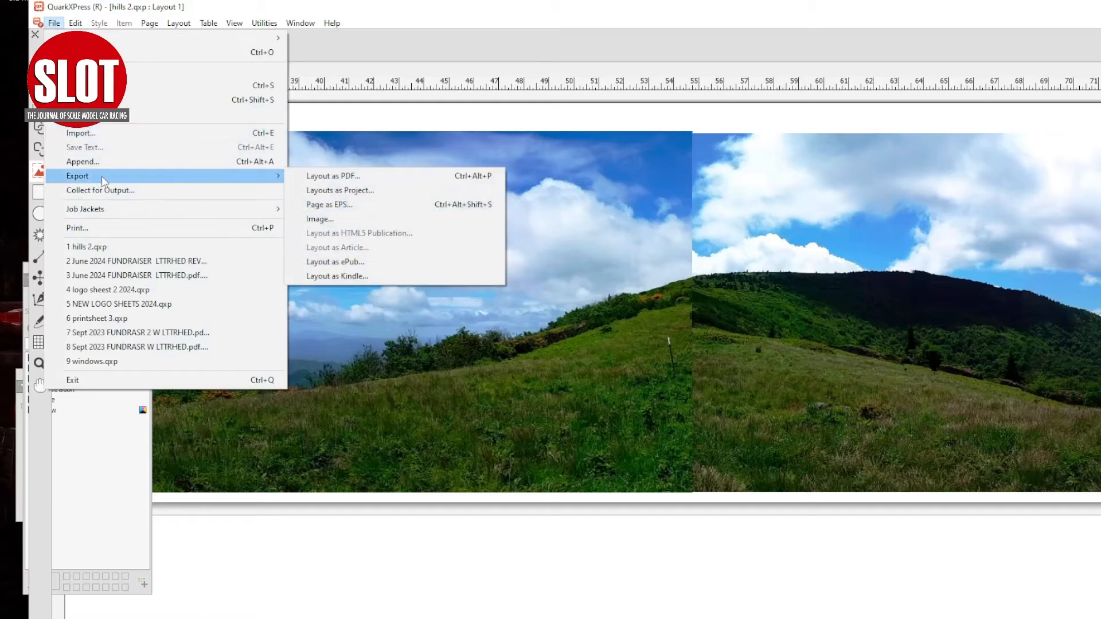
left_click(345, 176)
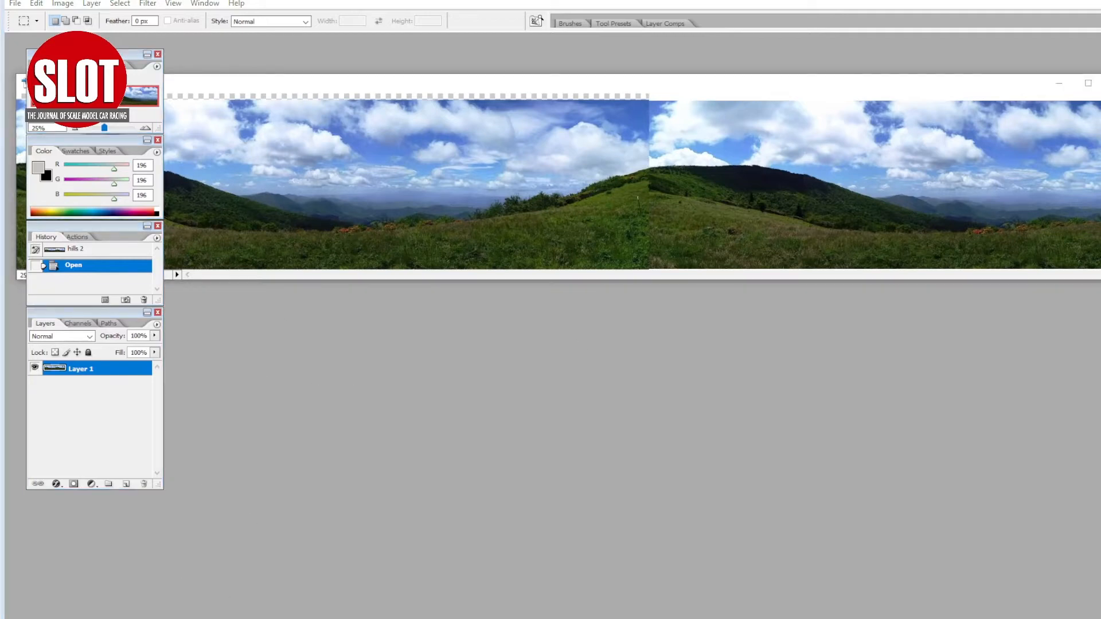
Switch to Photoshop, display the hills 2 image at 50%, and enlarge its window to show the panorama's full height
left_click_drag(124, 59, 81, 54)
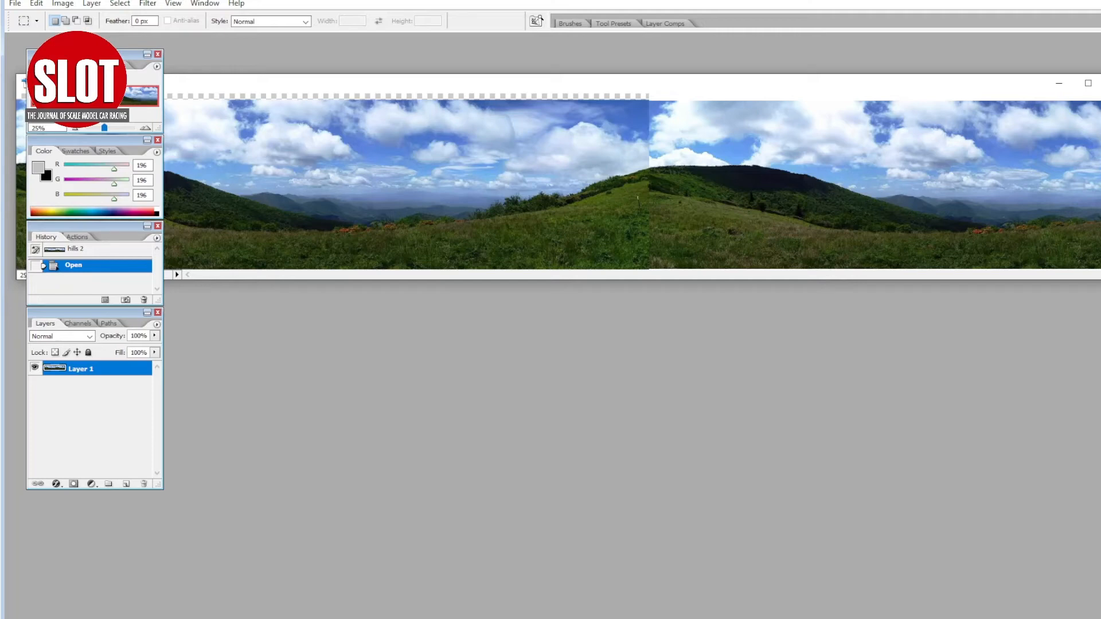
left_click_drag(279, 86, 584, 126)
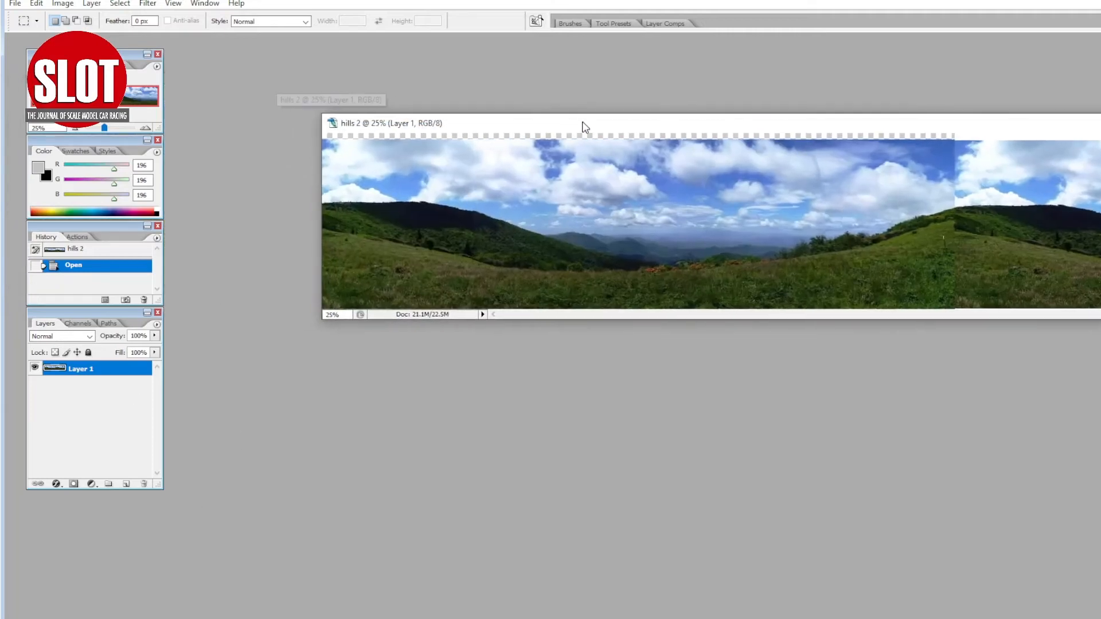
left_click(333, 314)
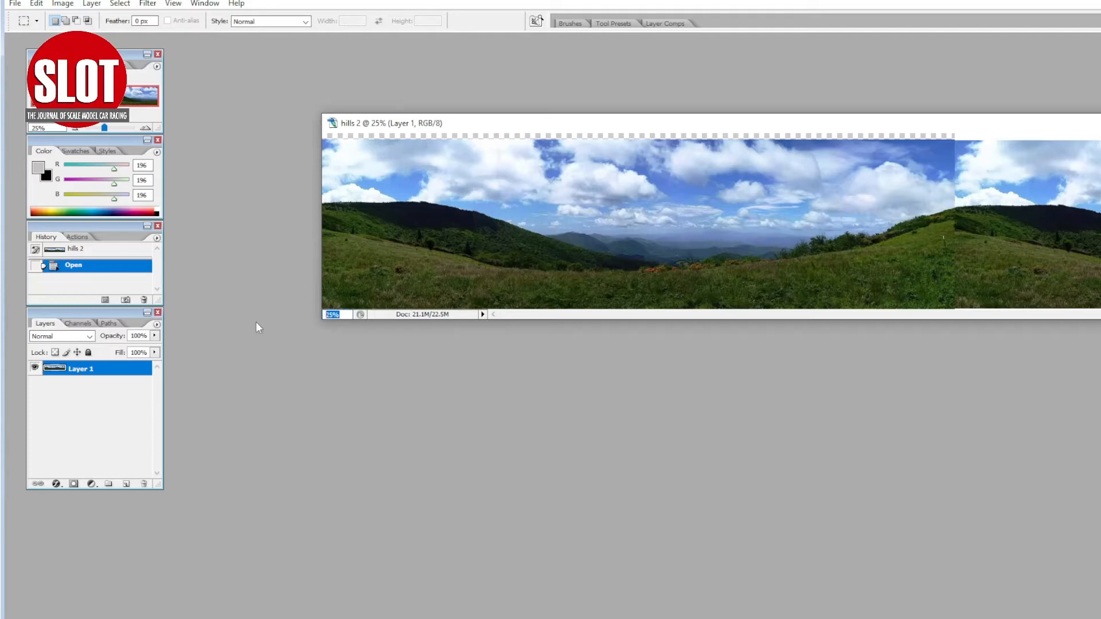
type("50")
key("Return")
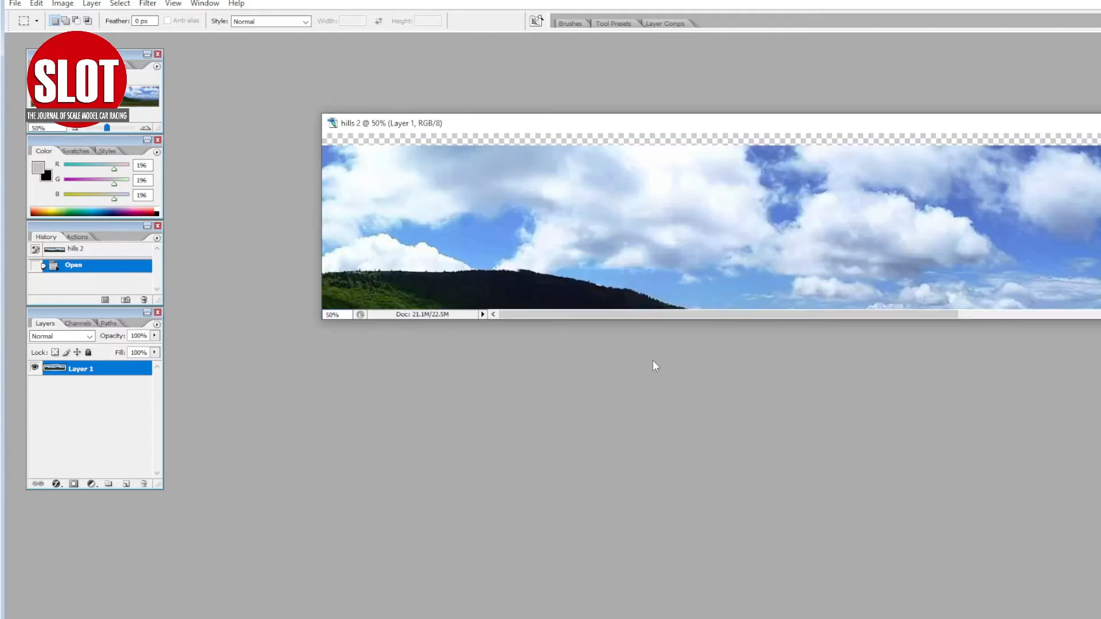
left_click_drag(531, 318, 530, 618)
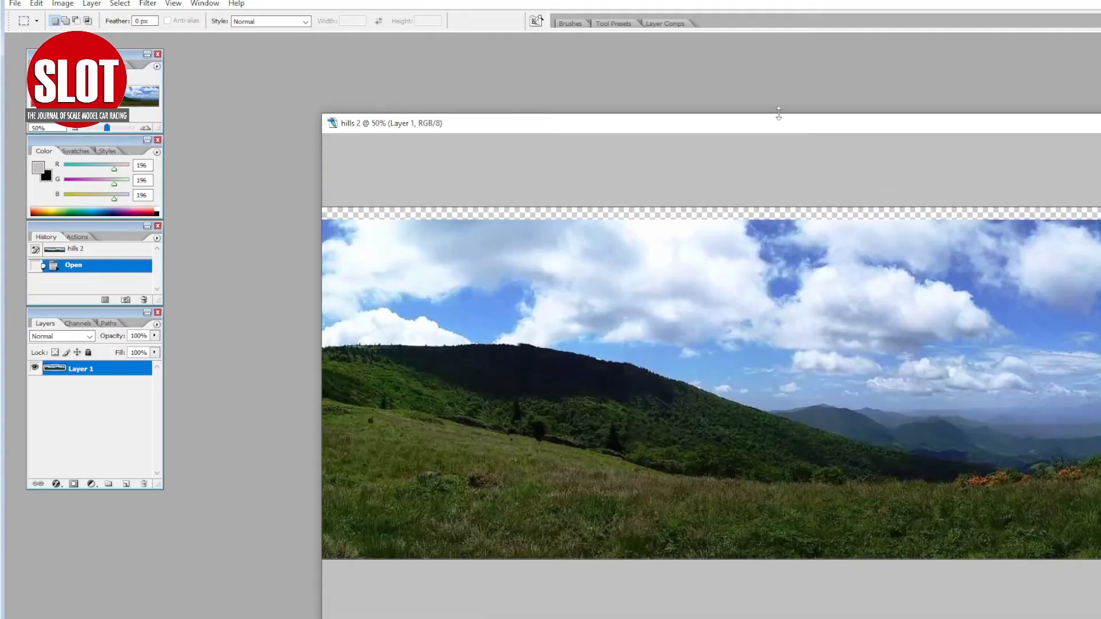
left_click_drag(762, 127, 224, 72)
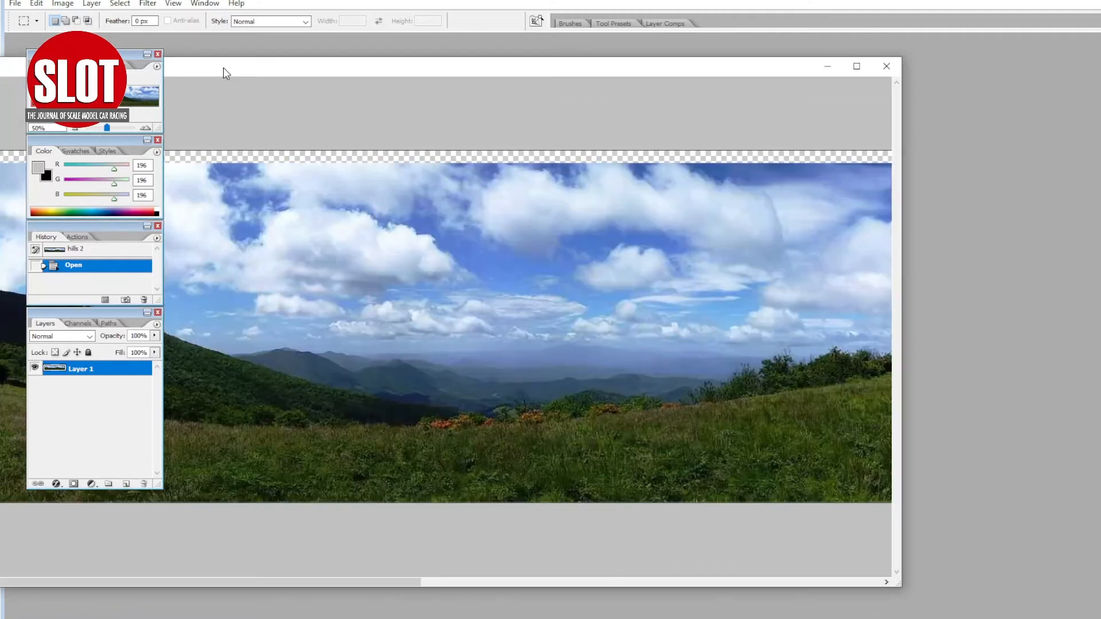
left_click_drag(901, 381, 1100, 380)
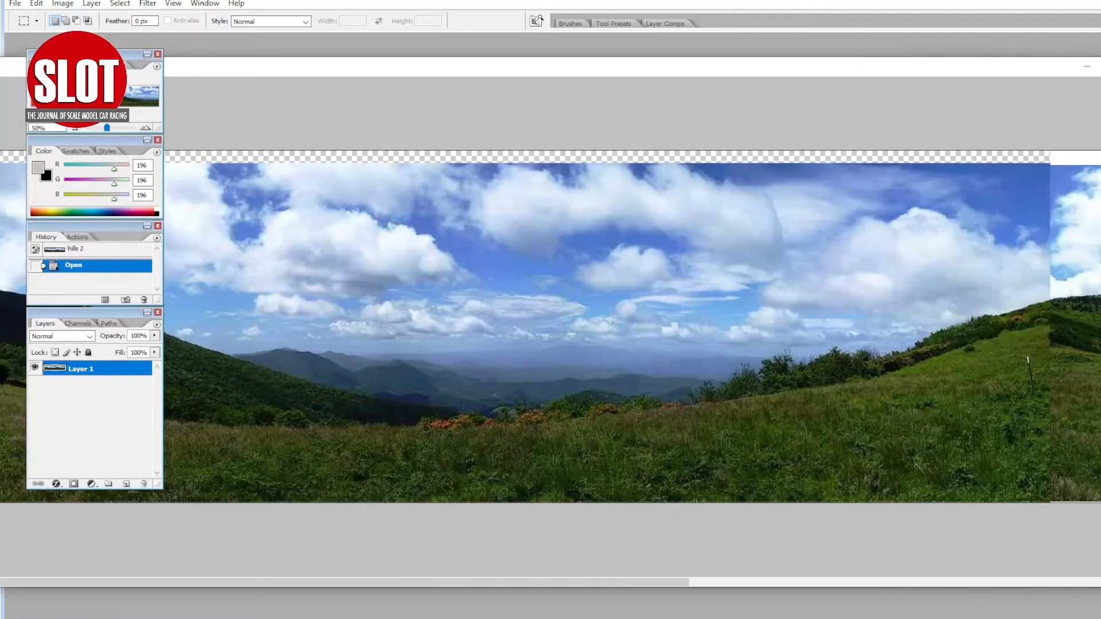
Magnify the hills 2 image to 70% and center the seam between the two panoramas
left_click_drag(685, 582, 925, 583)
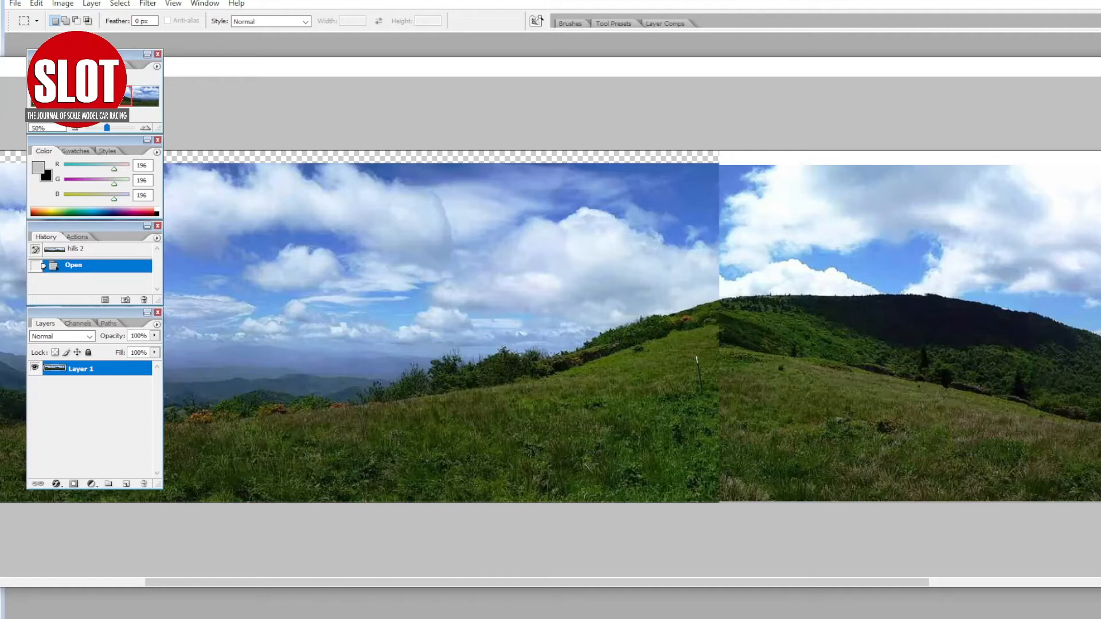
scroll(379, 326, "up", 2)
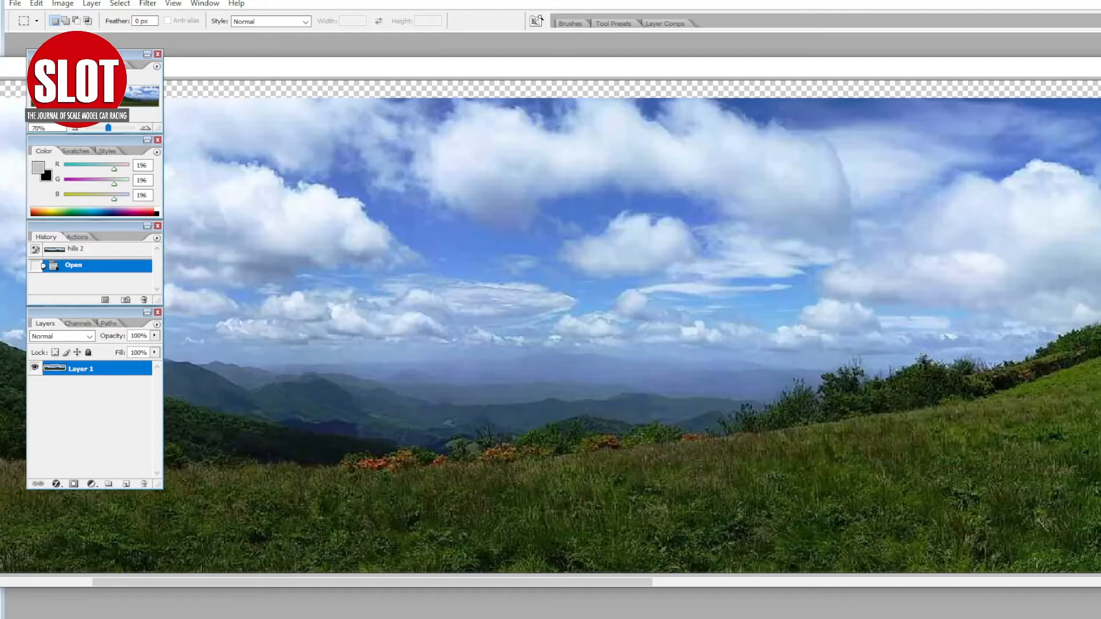
left_click_drag(551, 579, 820, 573)
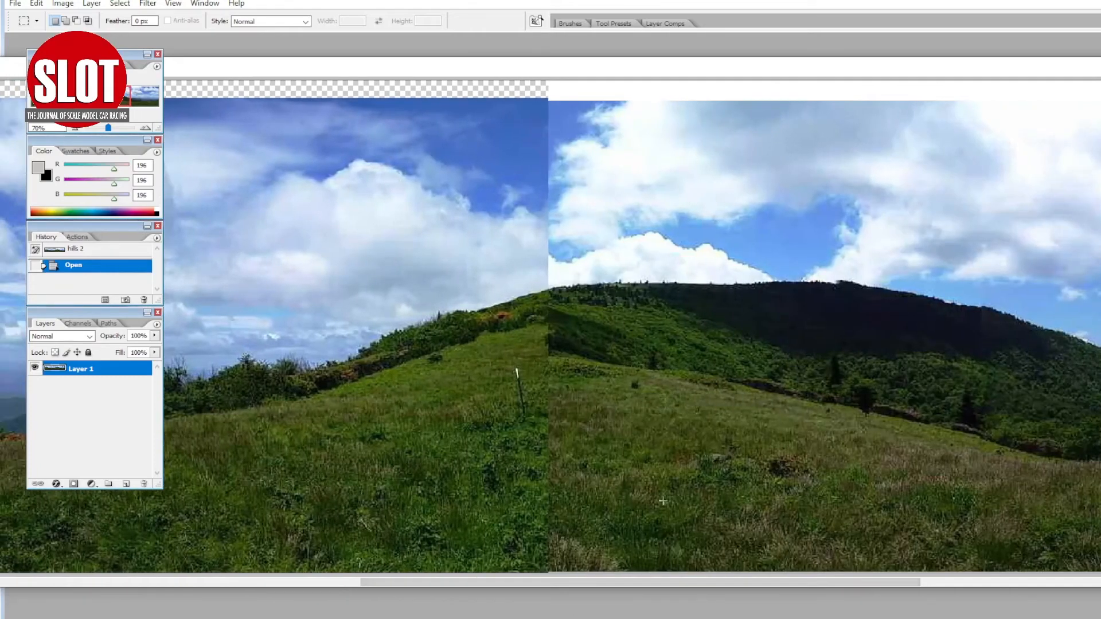
left_click_drag(746, 581, 749, 582)
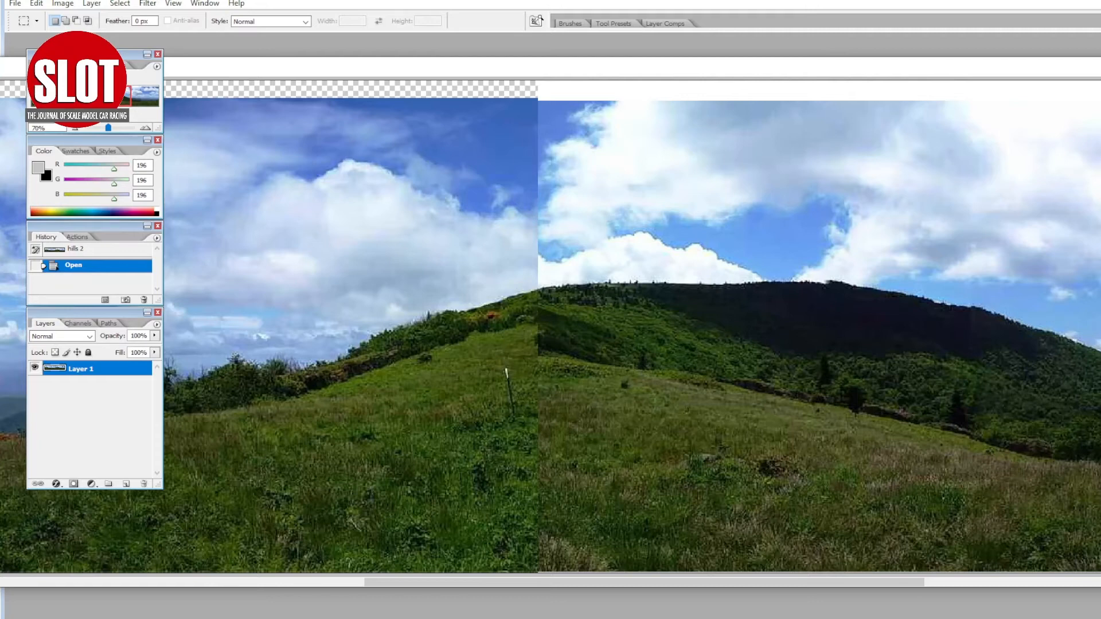
With the Clone Stamp at 75 px, sample the blue sky right of the seam and paint it over the seam's top end
key("s")
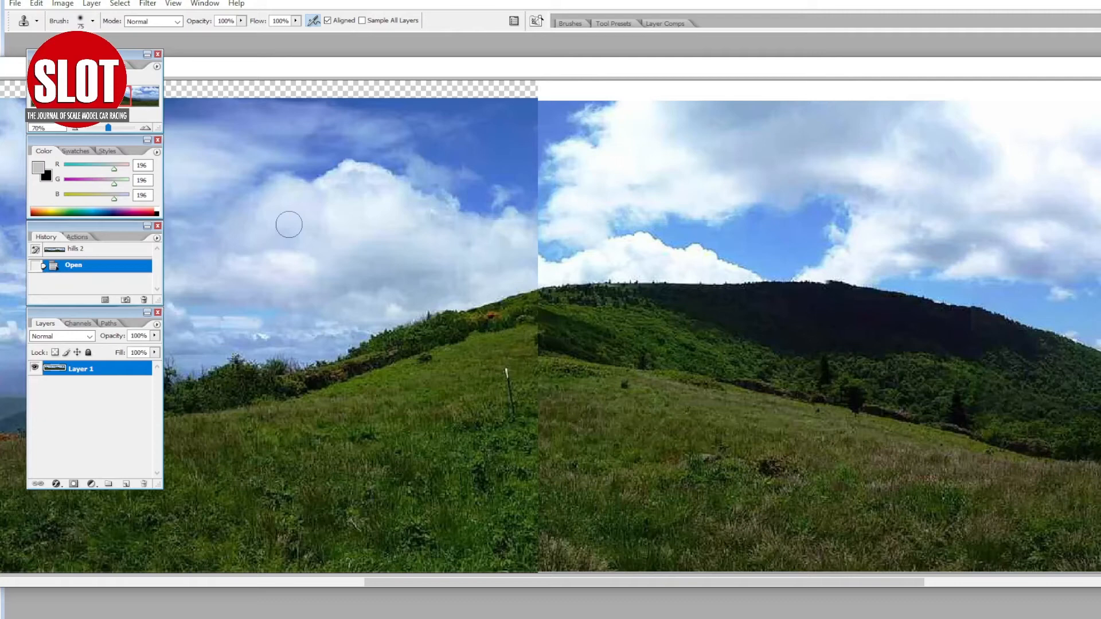
key("alt")
left_click(549, 124, "alt")
left_click(530, 115)
left_click(536, 129)
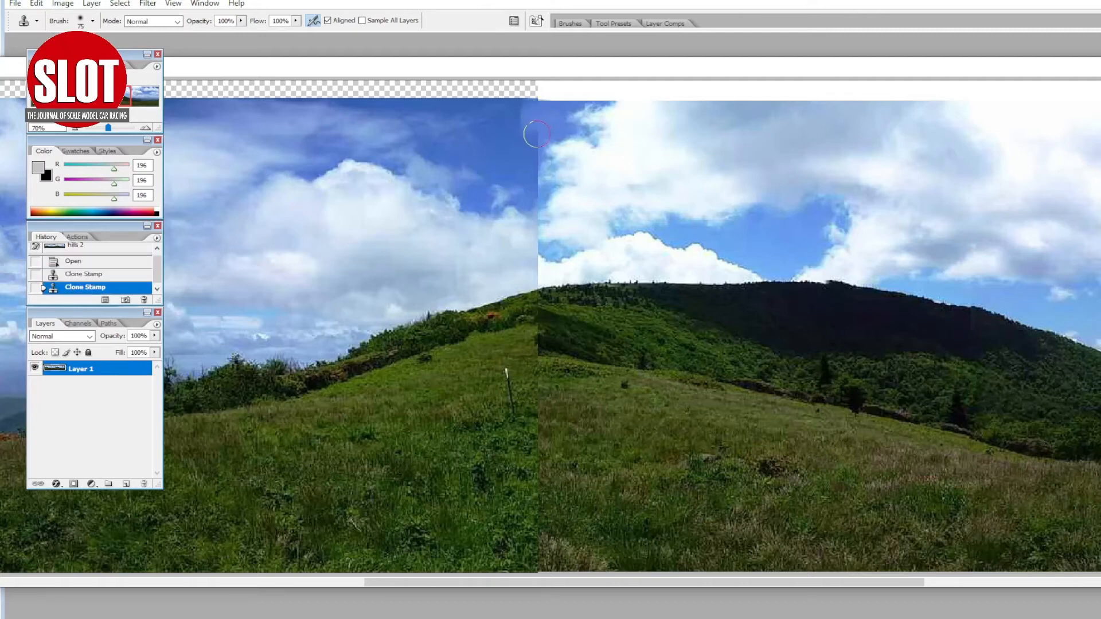
left_click(531, 135)
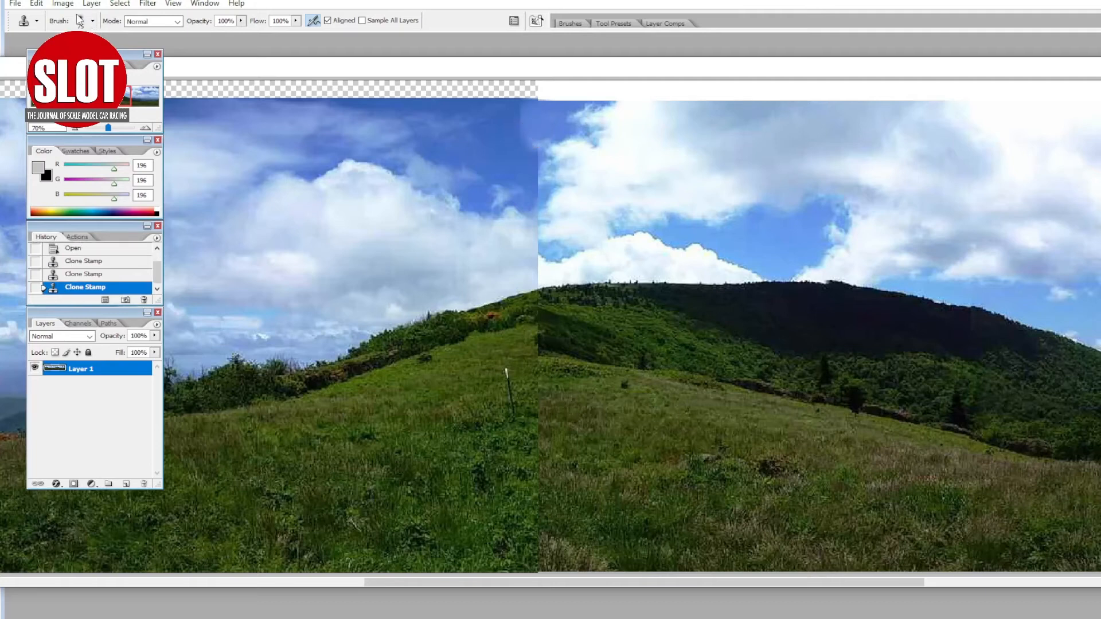
Change the Clone Stamp brush to the soft 65 px preset
left_click(93, 22)
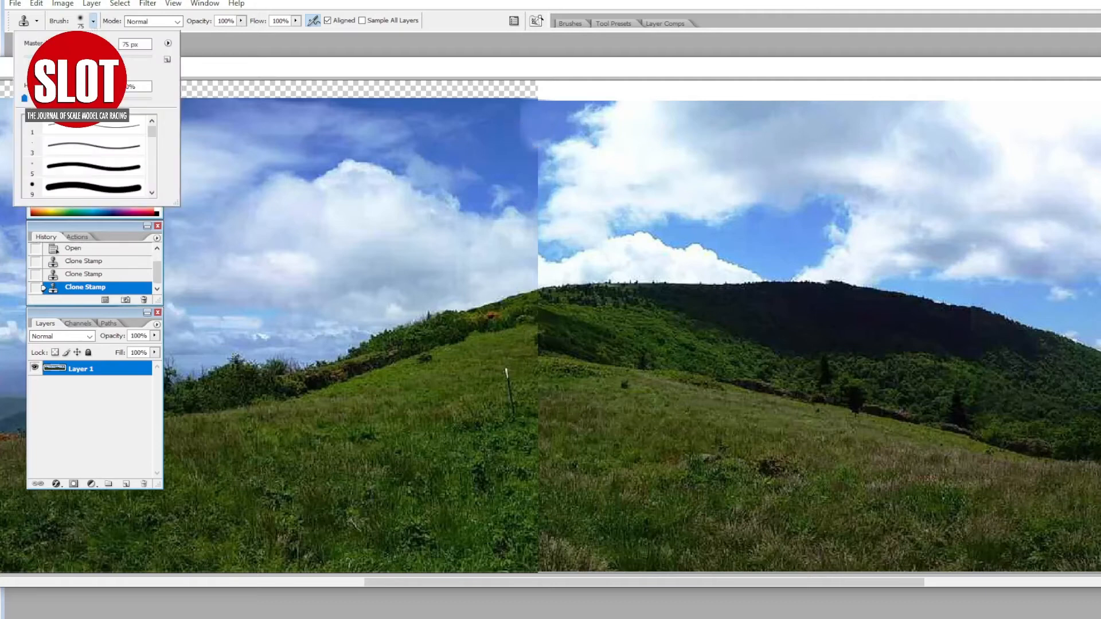
mouse_move(153, 137)
left_mouse_down()
mouse_move(156, 201)
mouse_move(148, 159)
left_mouse_up()
left_click(129, 183)
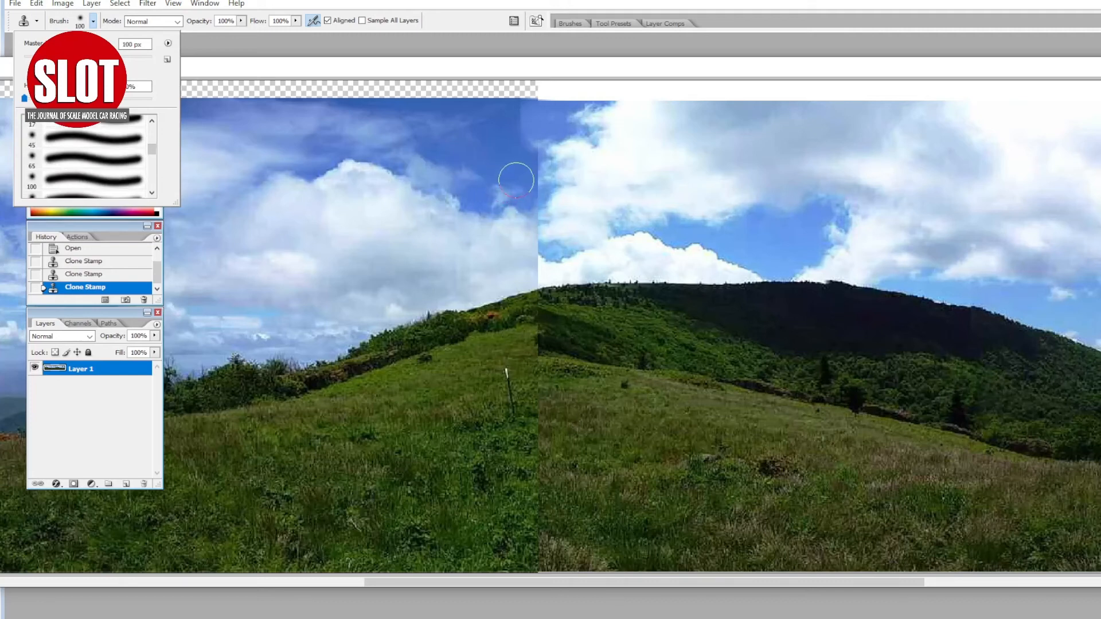
left_click(94, 163)
With the 65 px Clone Stamp, sample sky and cloud beside the seam and paint them over its upper part to blend the blue areas
left_click(551, 121, "alt")
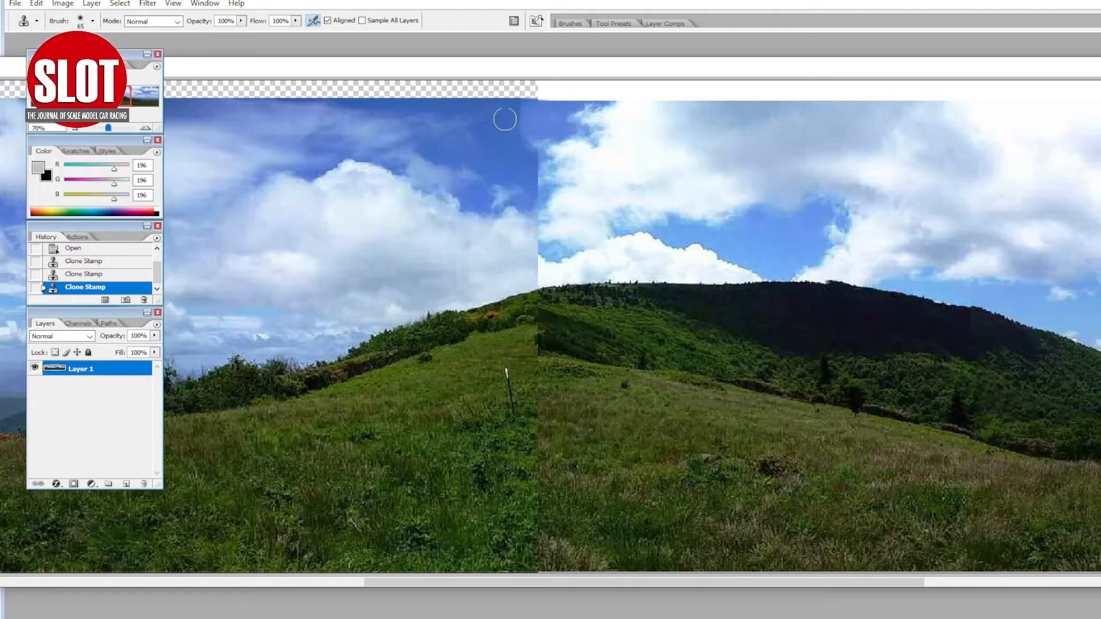
mouse_move(524, 116)
left_mouse_down()
mouse_move(528, 135)
mouse_move(506, 155)
left_mouse_up()
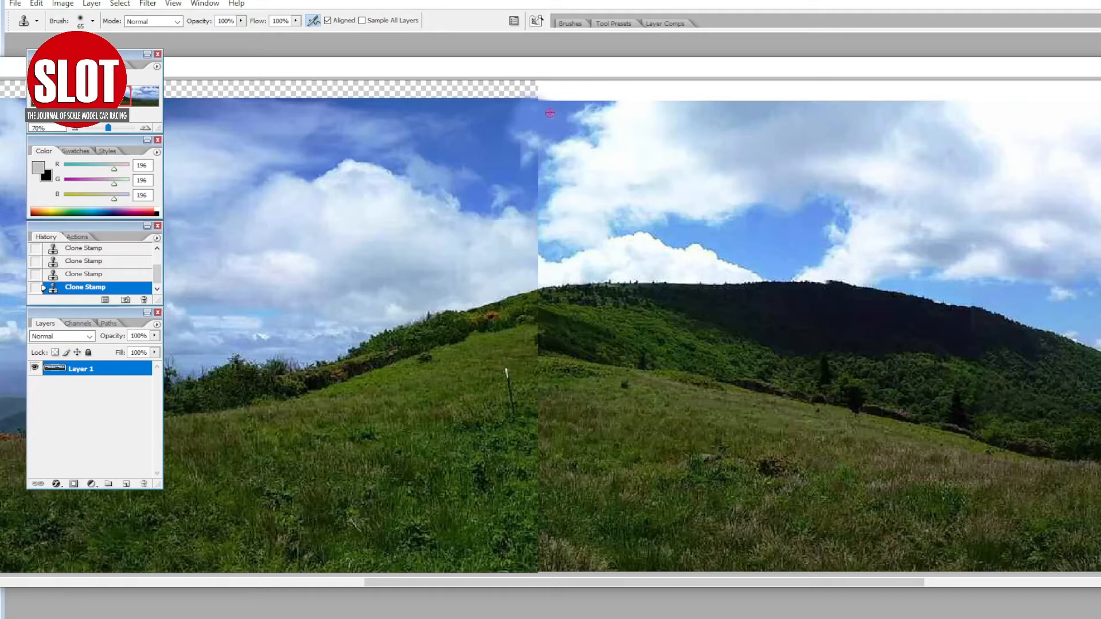
left_click_drag(504, 141, 536, 173)
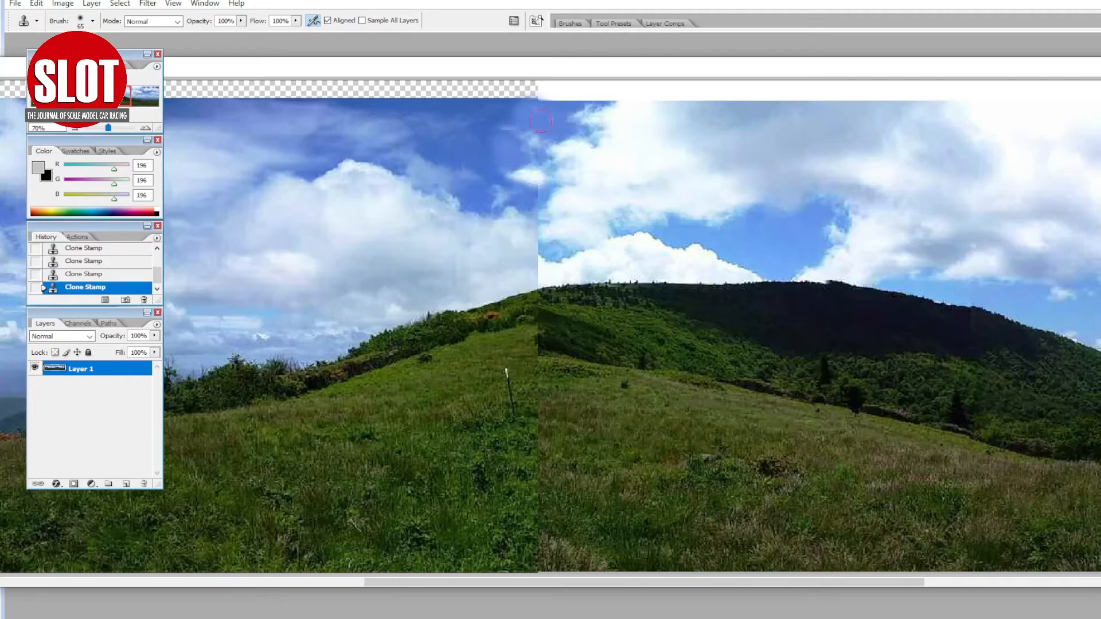
left_click(490, 124, "alt")
left_click_drag(525, 117, 515, 111)
Clone the dark green slope right of the seam across the hilltop, from the ridge line down to the start of the grass
left_click(562, 333, "alt")
mouse_move(557, 337)
left_mouse_down()
mouse_move(528, 336)
mouse_move(538, 339)
mouse_move(519, 349)
mouse_move(534, 320)
mouse_move(524, 322)
mouse_move(541, 325)
left_mouse_up()
left_click(531, 339, "alt")
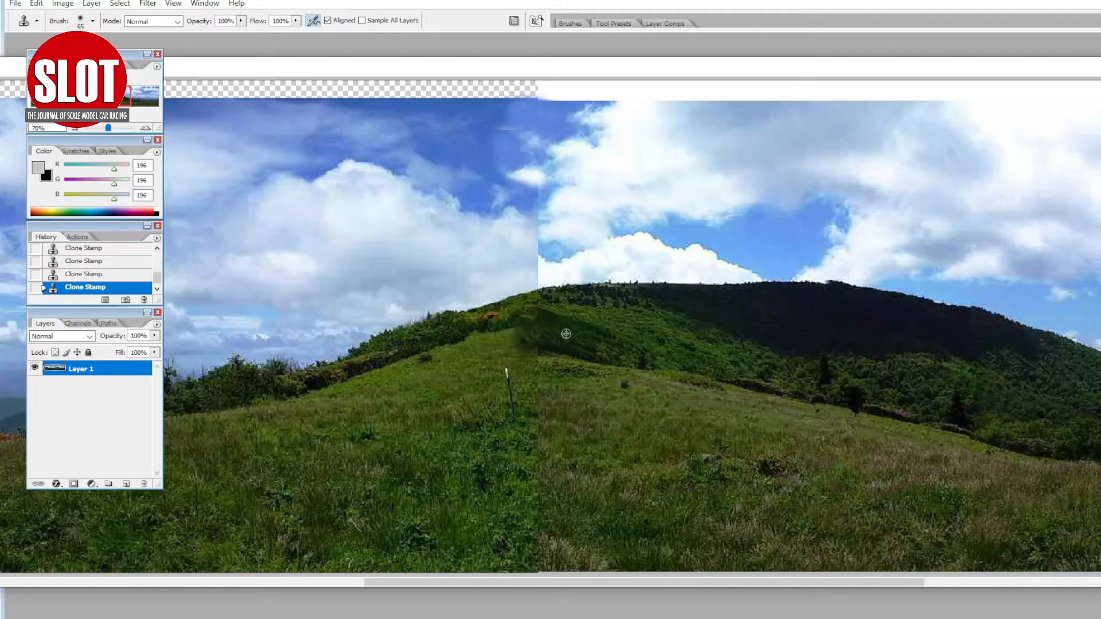
left_click(573, 313, "alt")
left_click_drag(526, 306, 537, 309)
Clone white and gray cloud from both sides over the seam just above the ridge to join the two cloud banks
left_click(517, 272, "alt")
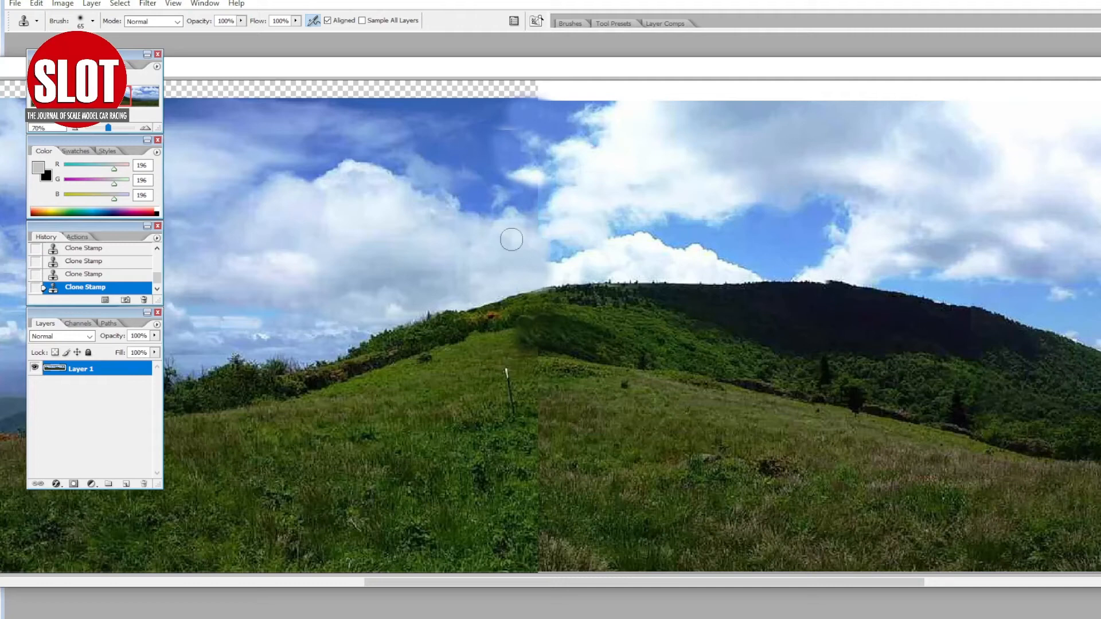
left_click(560, 222, "alt")
left_click(539, 221)
left_click_drag(534, 198, 538, 203)
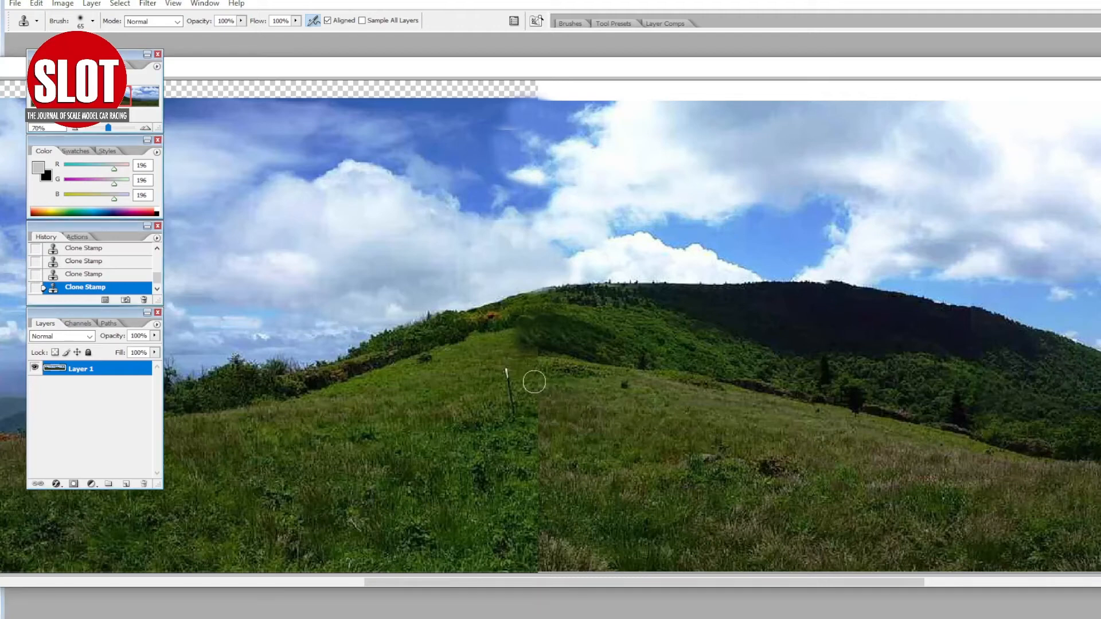
Clone grass from both sides over the seam in the meadow, from below the hilltop down past the white post
left_click(537, 378)
left_click(539, 379)
left_click(555, 371, "alt")
left_click_drag(539, 367, 533, 360)
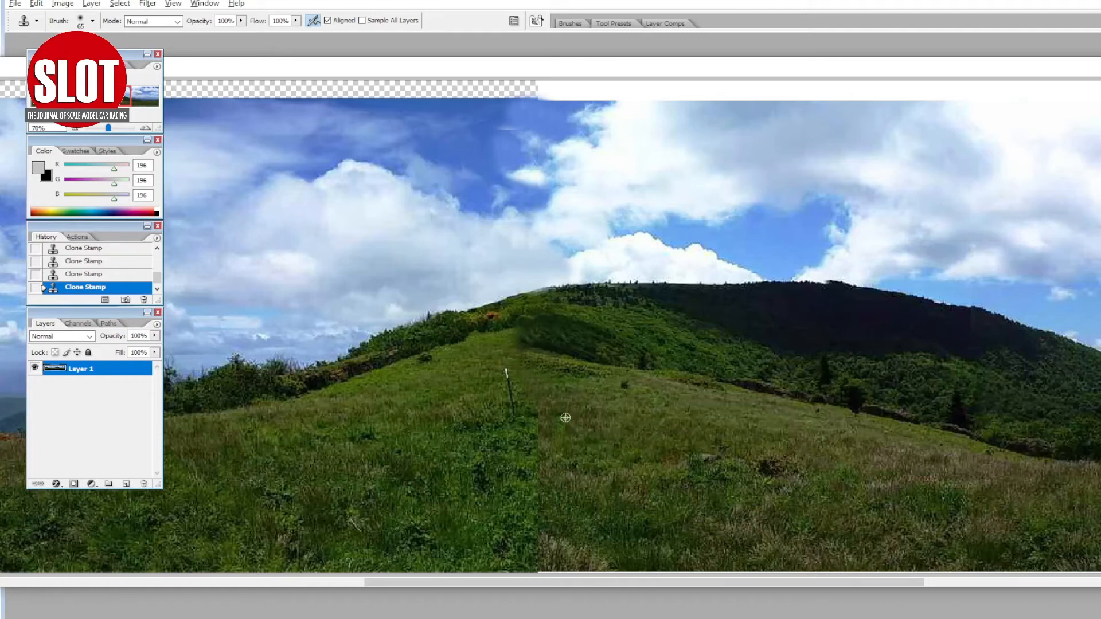
left_click(512, 442, "alt")
left_click_drag(540, 440, 564, 433)
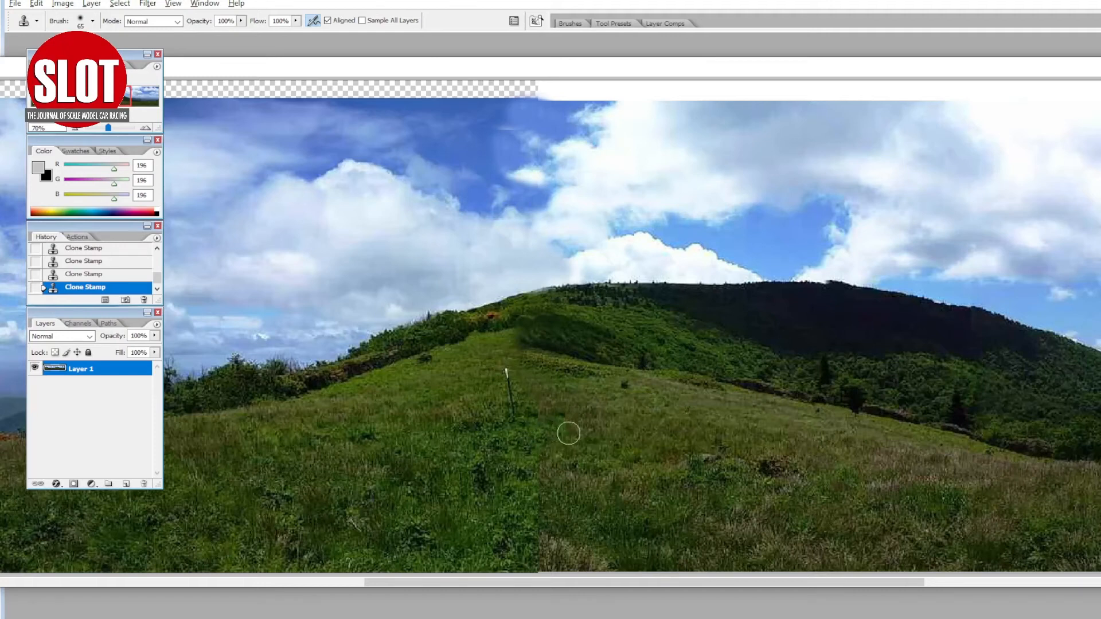
left_click(520, 467, "alt")
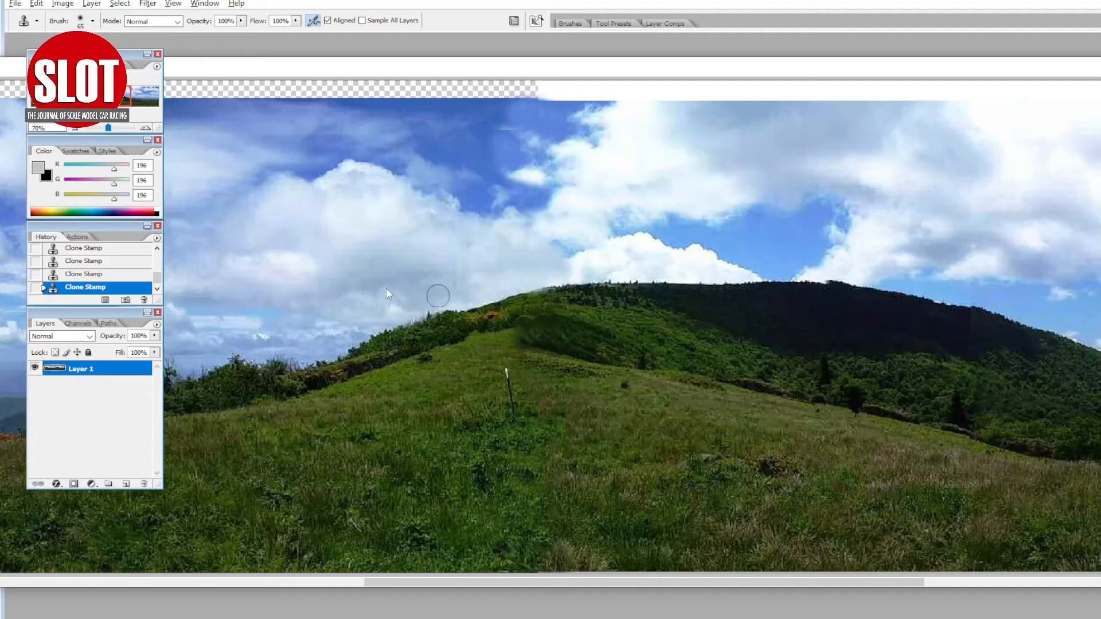
Choose the 27 px spatter brush for the Clone Stamp and retouch the dark smudge at the hilltop seam with nearby green foliage
left_click(93, 22)
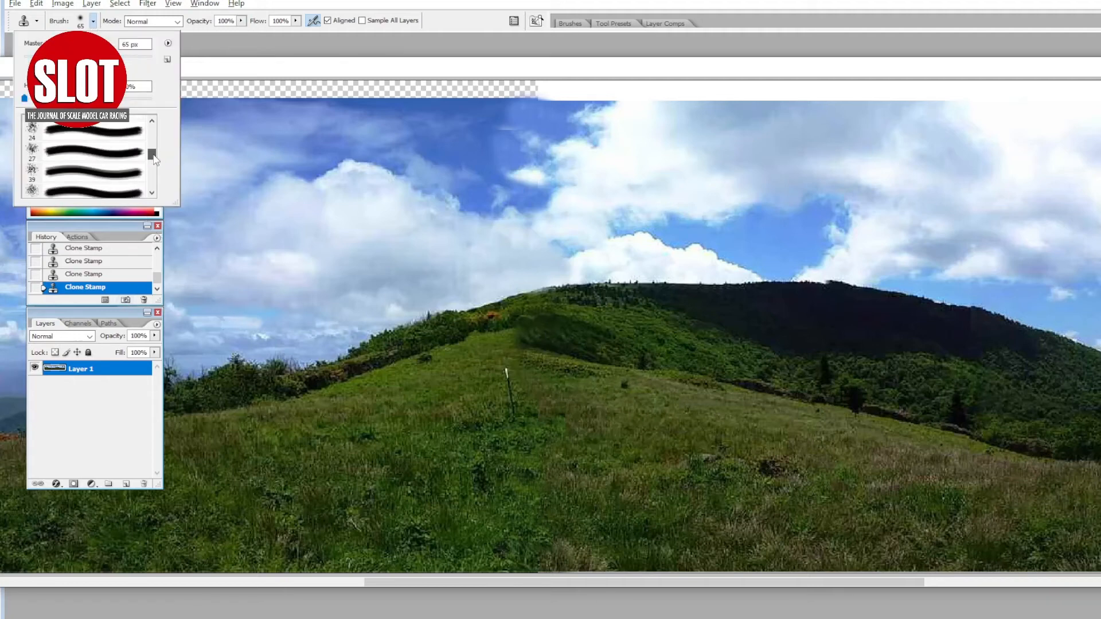
scroll(152, 155, "down", 3)
left_click(136, 152)
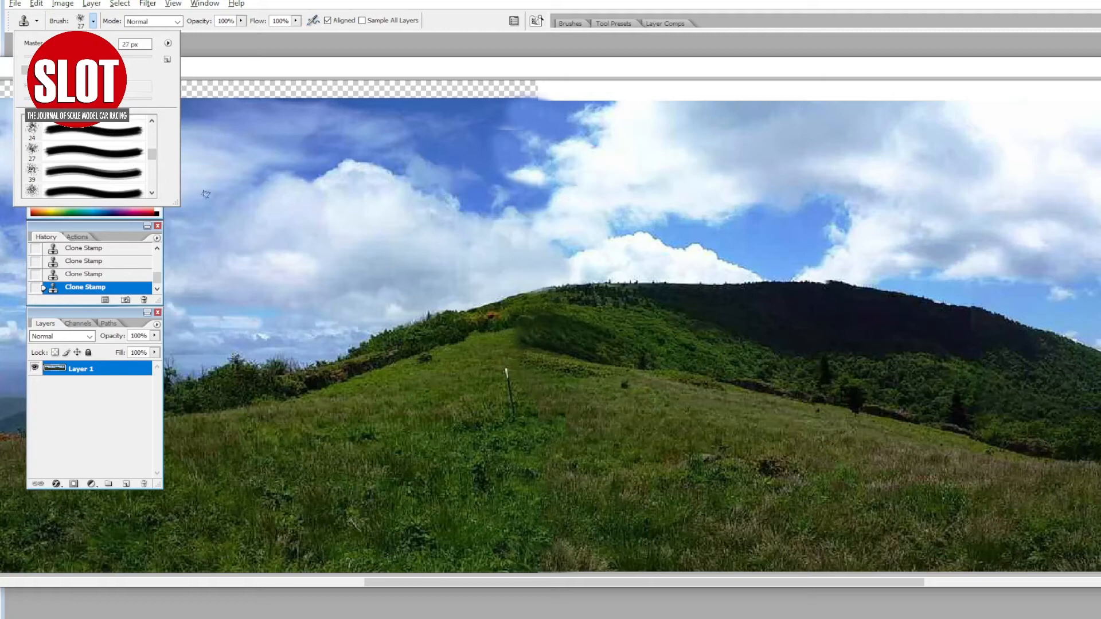
left_click(533, 336)
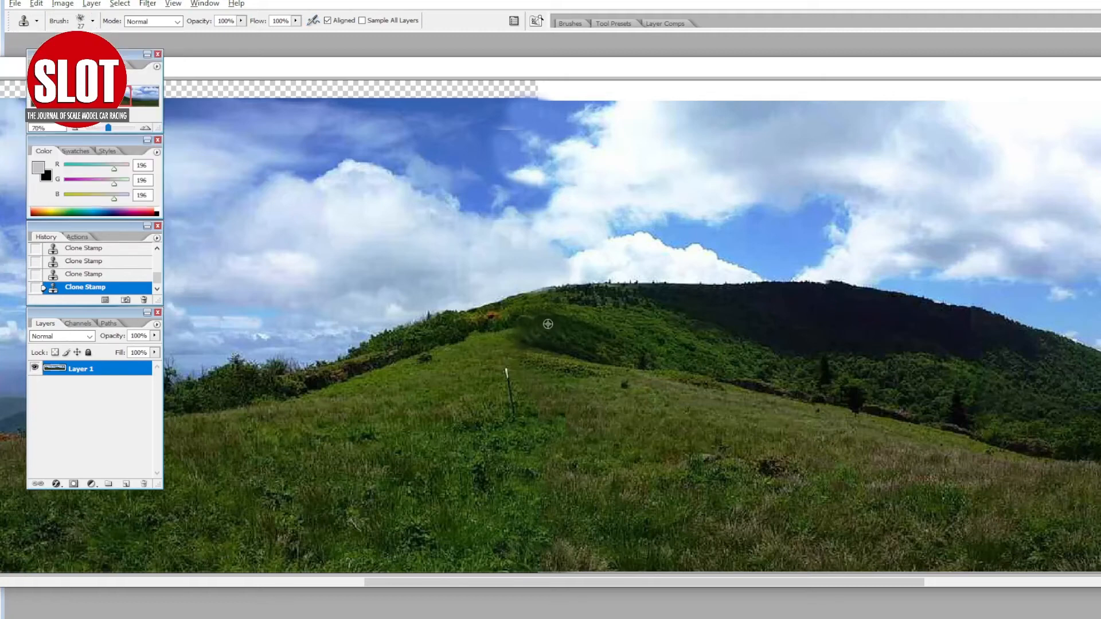
left_click(551, 325, "alt")
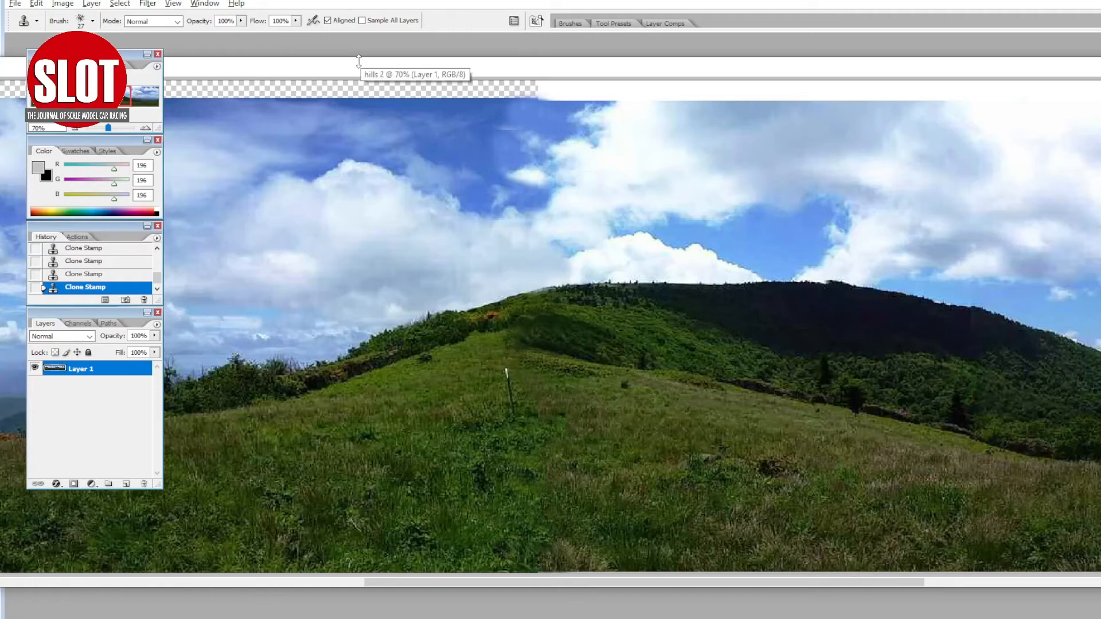
Display the hills 2 image at 25% and reposition its window to check the blended seam across the panorama
left_click_drag(362, 62, 747, 61)
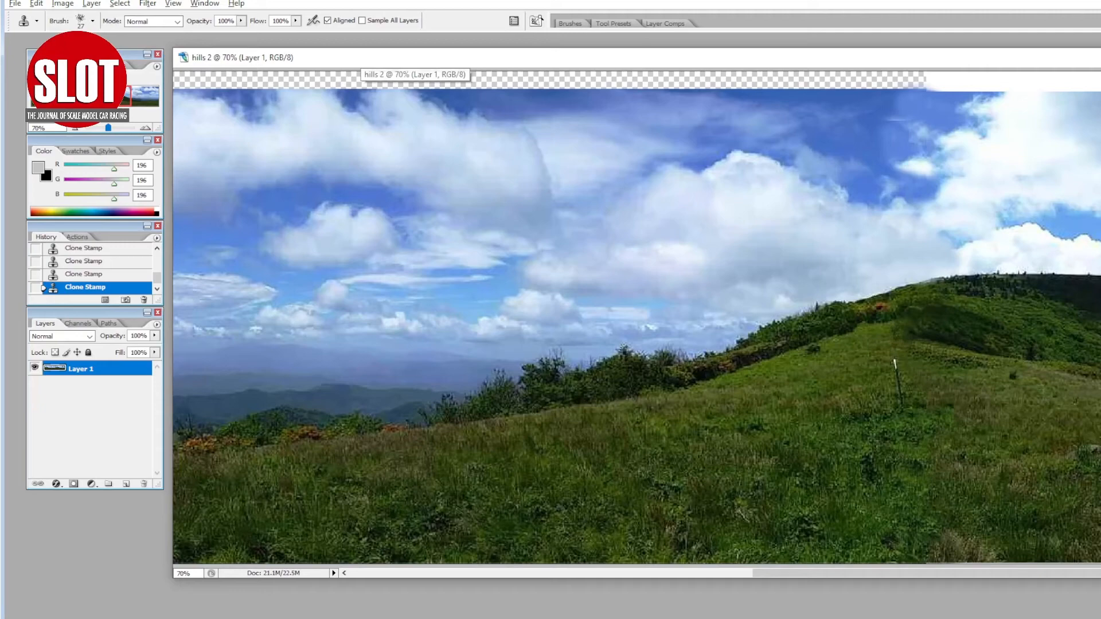
left_click(192, 574)
type("25")
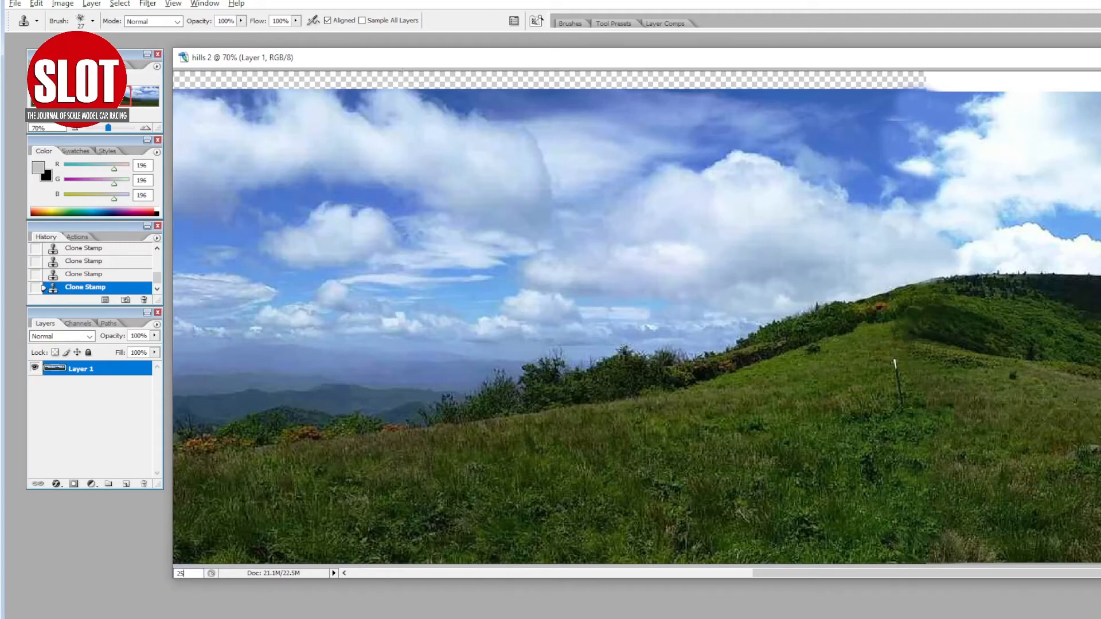
key("Return")
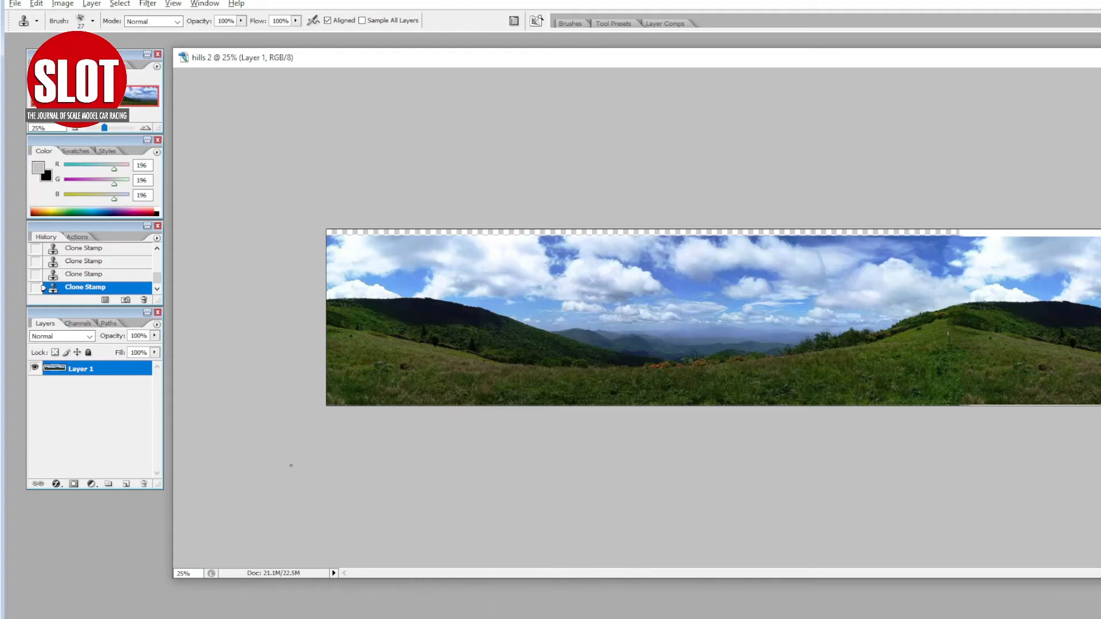
left_click_drag(481, 53, 320, 50)
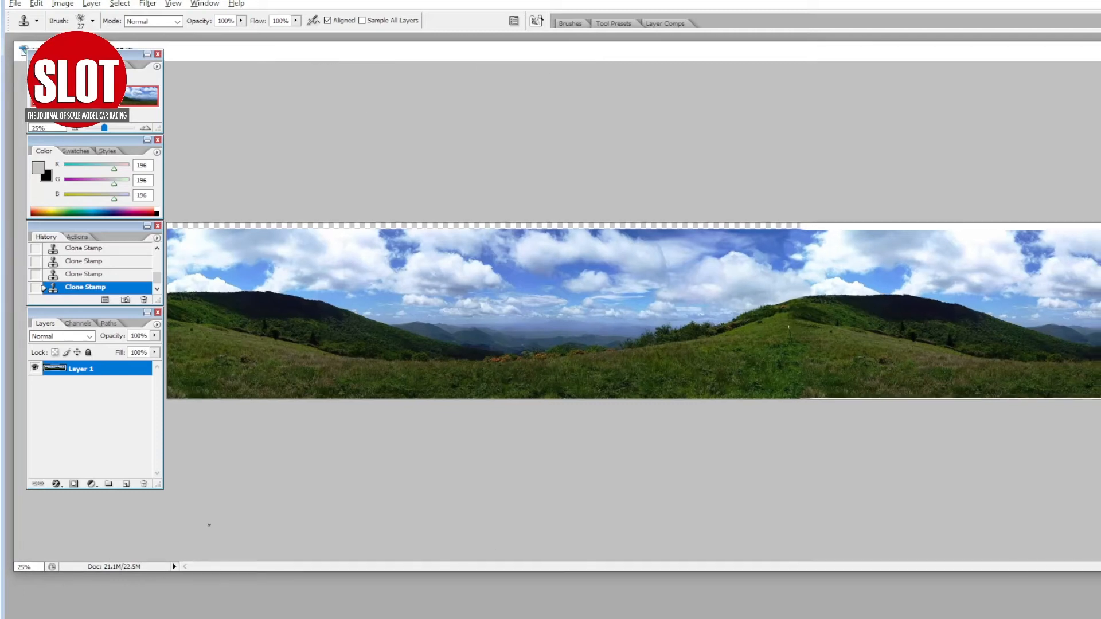
left_click_drag(1020, 44, 759, 47)
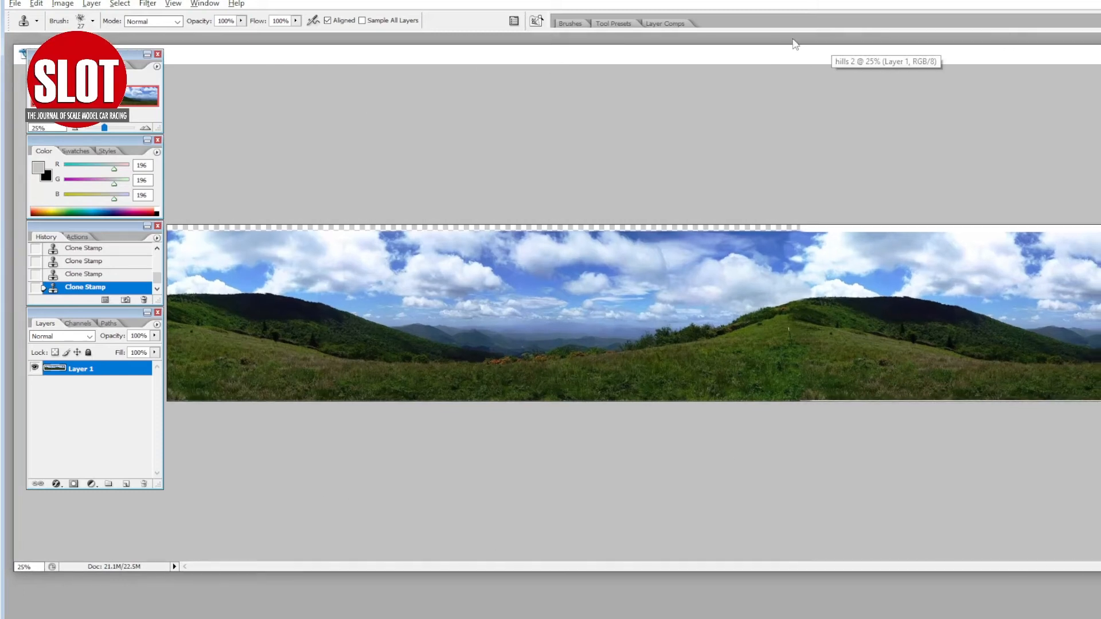
left_click_drag(656, 53, 634, 64)
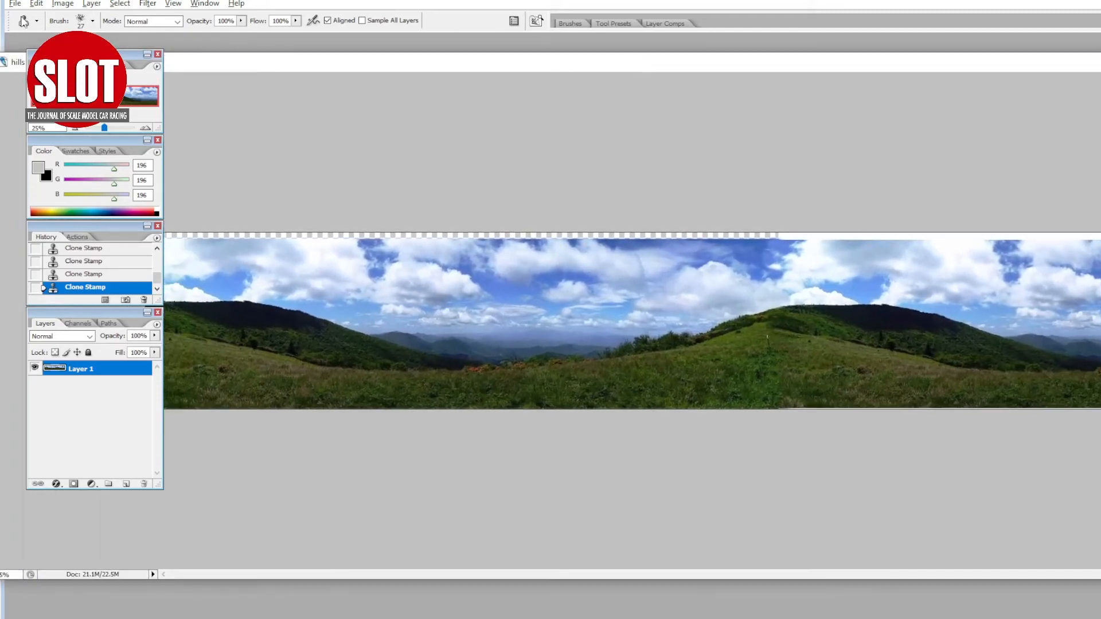
Save the retouched panorama as a new file, hills 3.pdf, in the READY folder
left_click(15, 4)
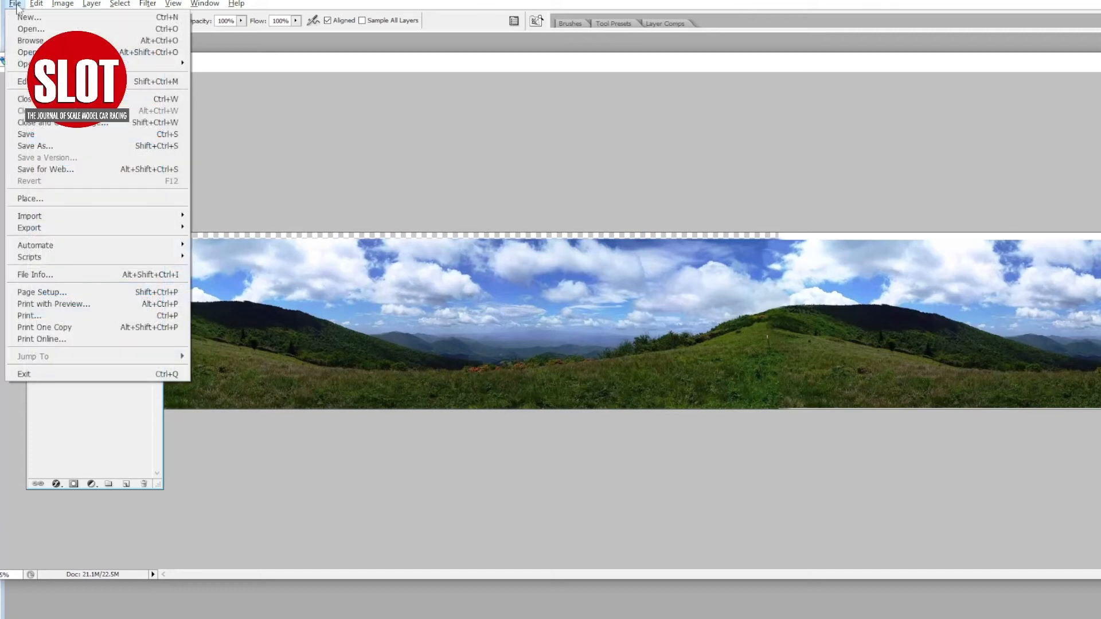
left_click(52, 147)
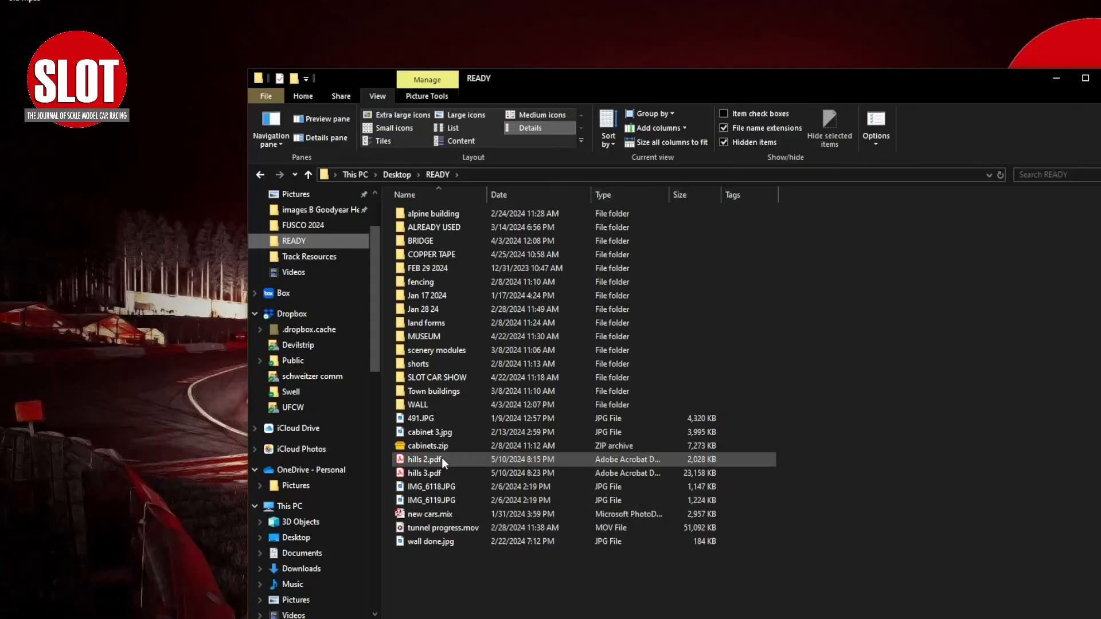
Open hills 3.pdf from the READY folder in Adobe Acrobat and enlarge its window to inspect the finished panorama
double_click(695, 473)
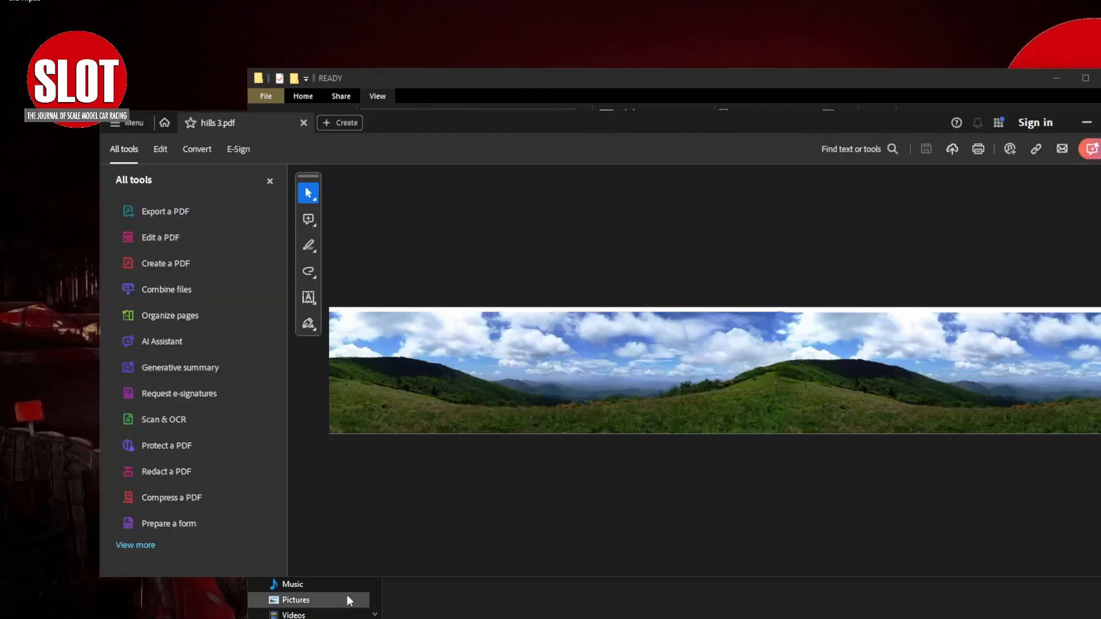
left_click_drag(97, 580, 51, 588)
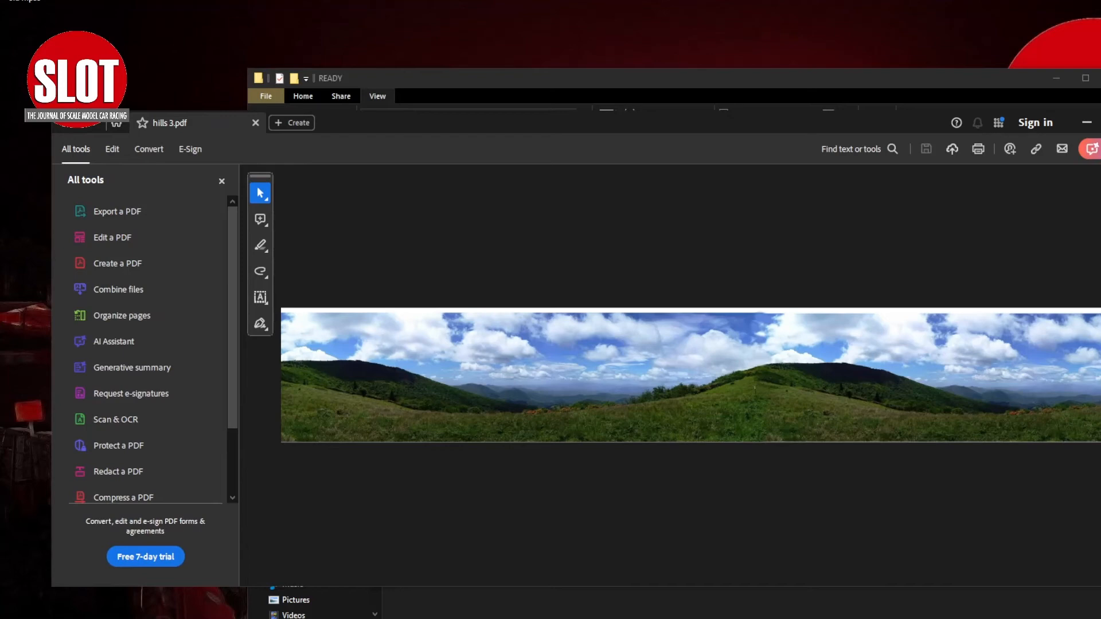
left_click_drag(688, 586, 688, 618)
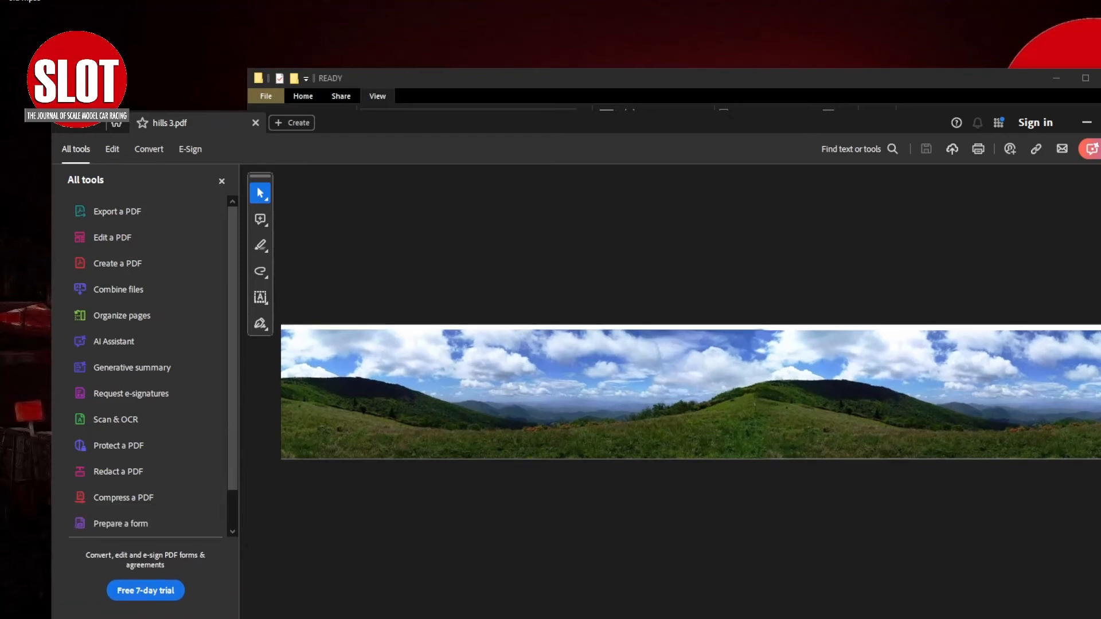
left_click_drag(1099, 402, 1100, 401)
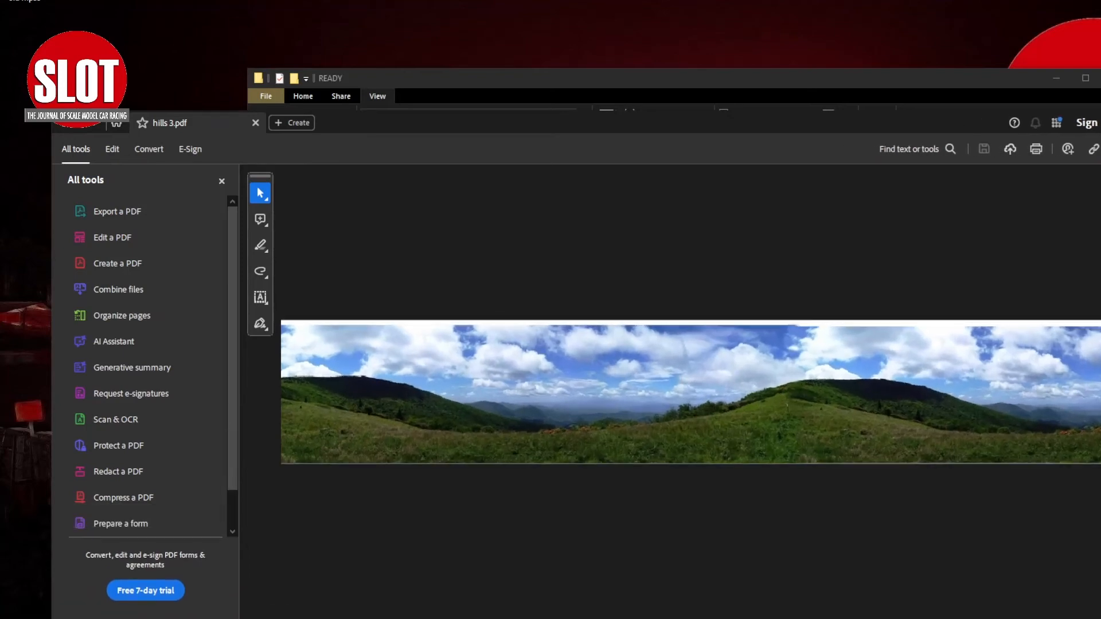